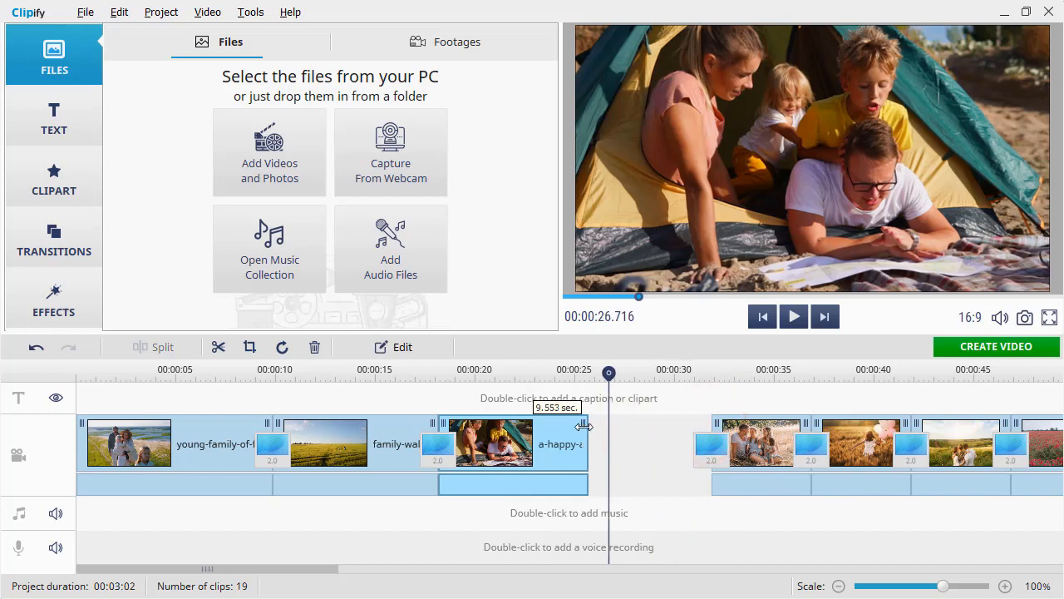
# Undo the last trim and set the a-happy-and-friendly-family clip's cut range to about 00:00:02.091 – 00:00:11.678
pyautogui.click(35, 349)
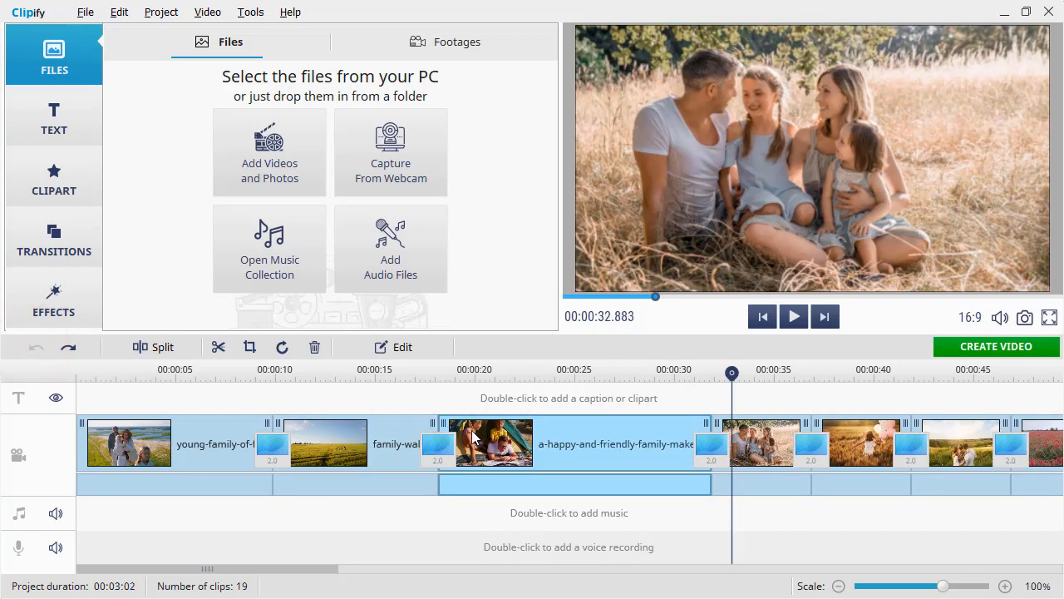
pyautogui.click(477, 439)
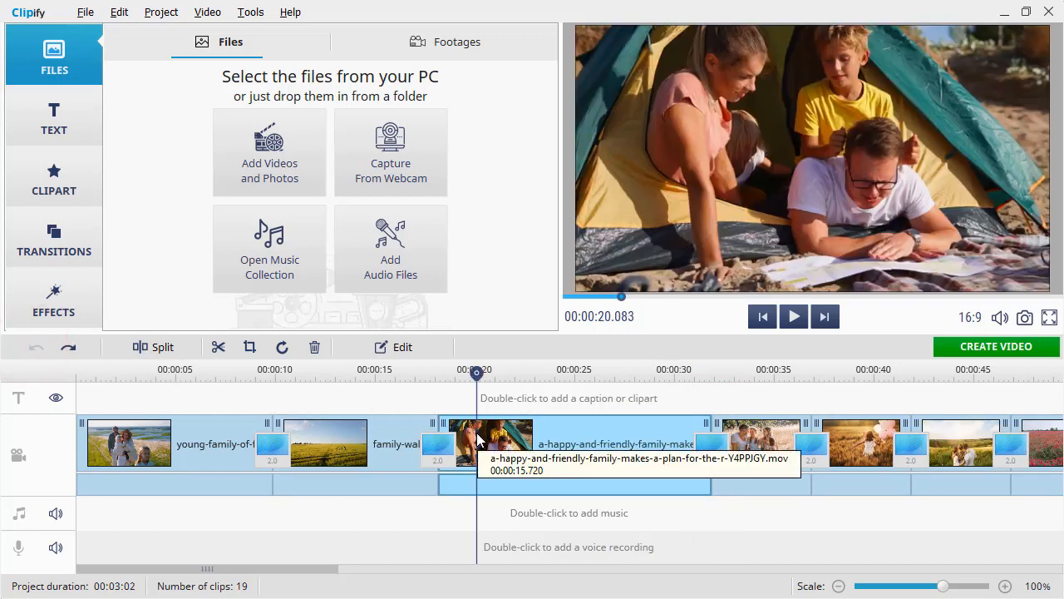
pyautogui.click(218, 349)
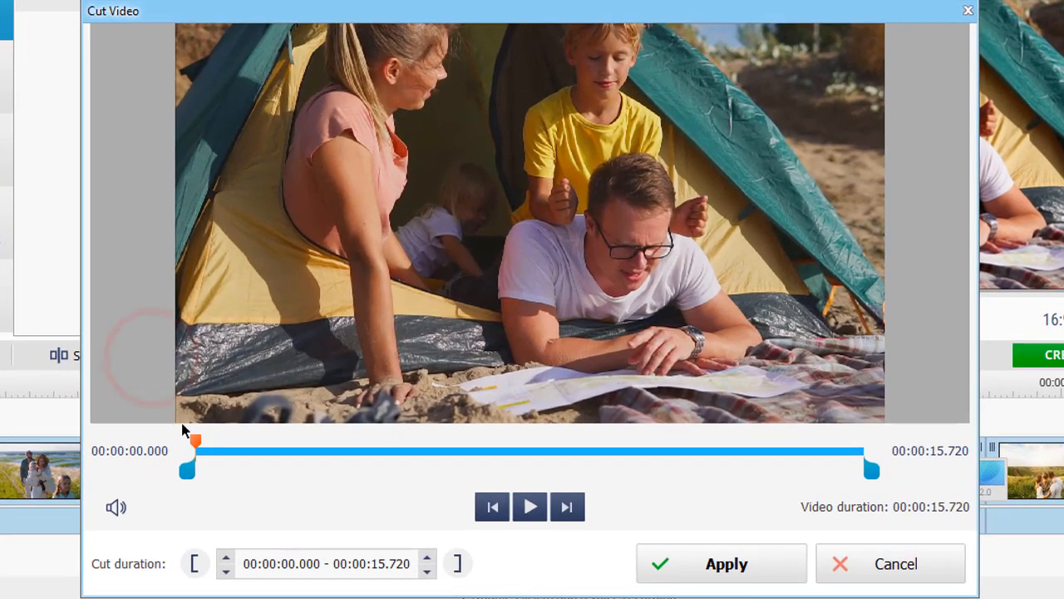
pyautogui.moveTo(212, 471); pyautogui.dragTo(277, 470)
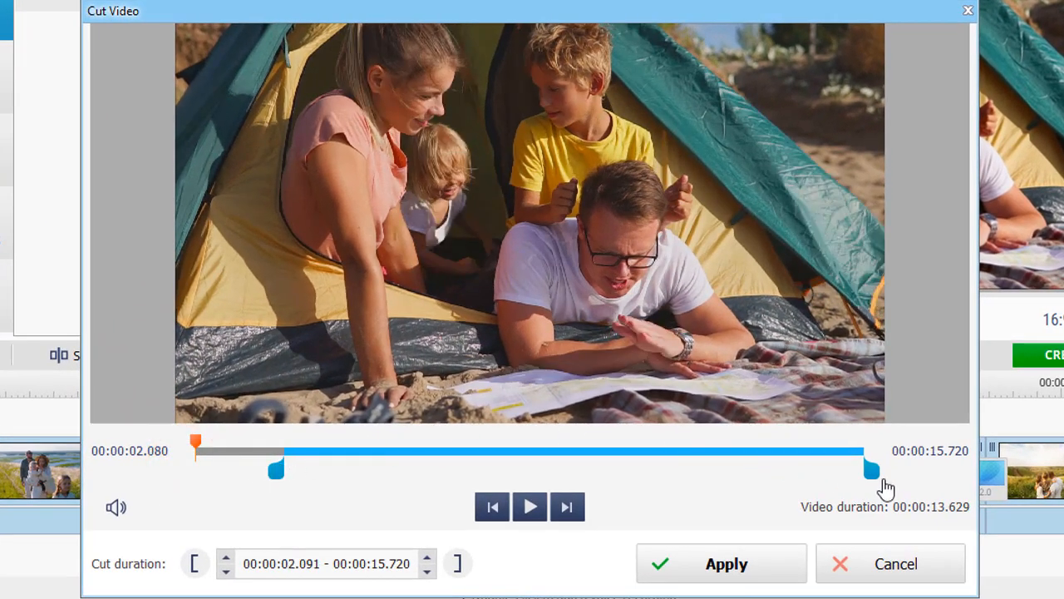
pyautogui.moveTo(871, 471); pyautogui.dragTo(698, 470)
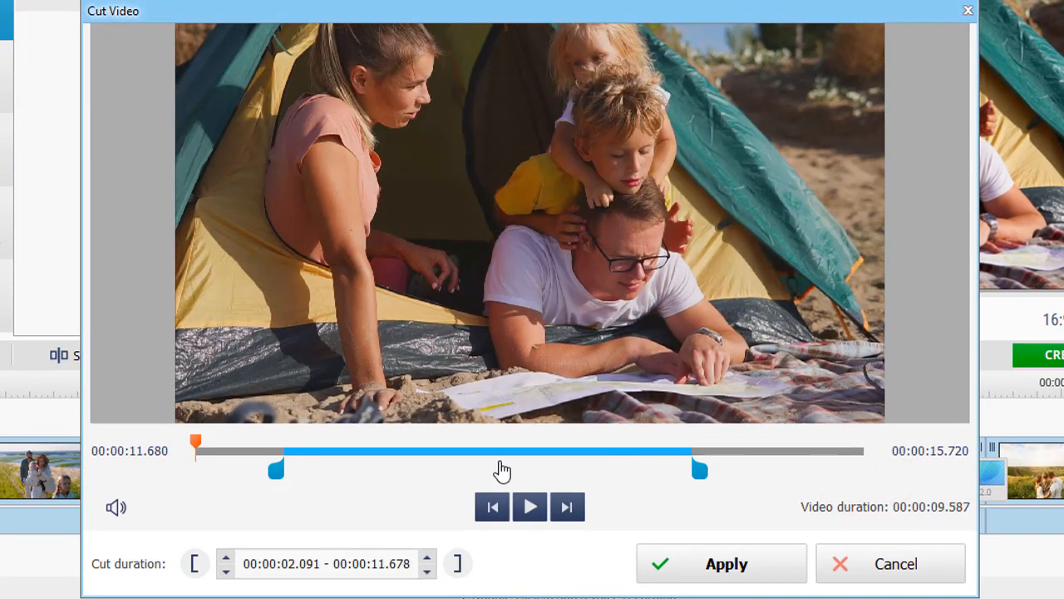
# Fine-tune the start point of the clip's cut range to 00:00:02.680
pyautogui.click(283, 460)
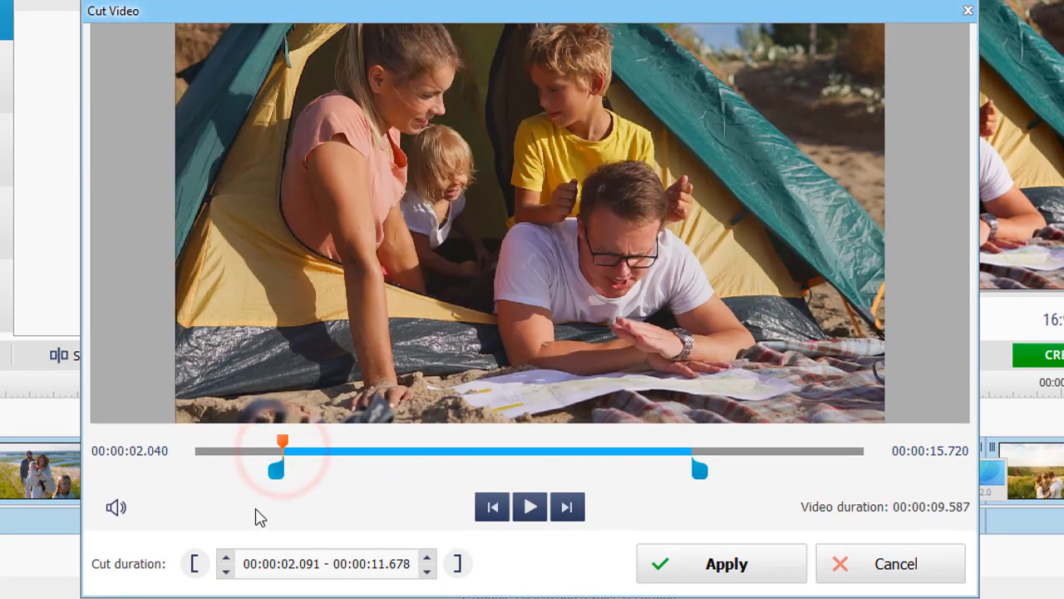
pyautogui.click(228, 565)
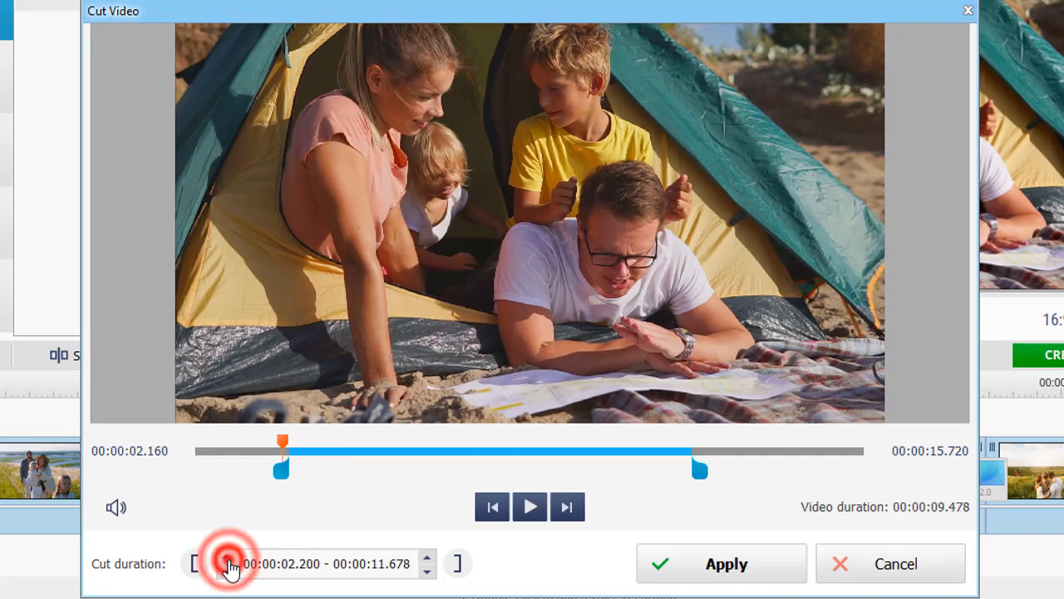
pyautogui.click(229, 565)
pyautogui.click(228, 565)
pyautogui.click(229, 565)
pyautogui.click(228, 564)
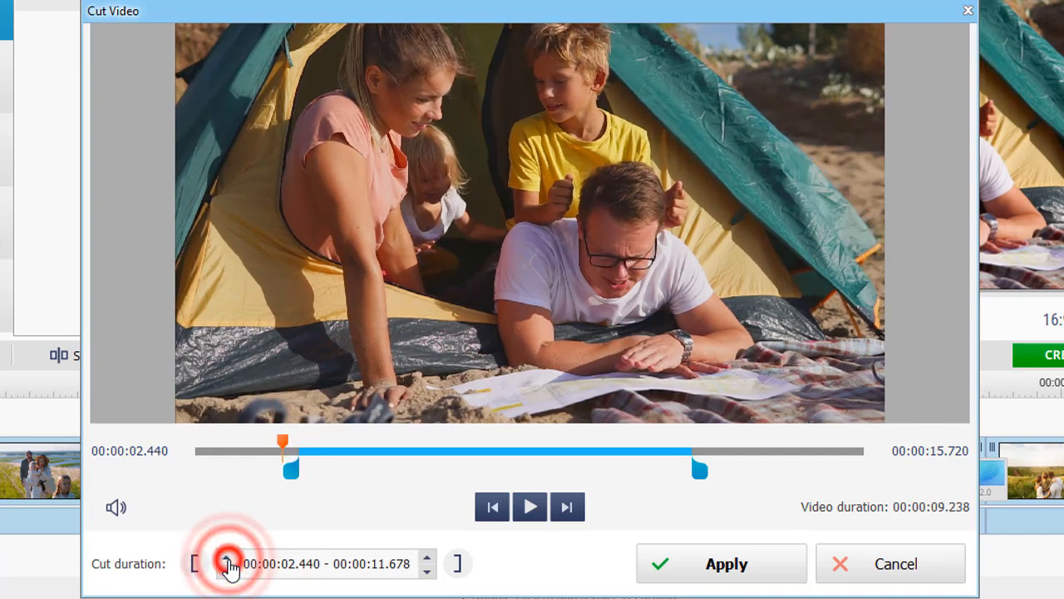
pyautogui.click(228, 565)
pyautogui.click(229, 564)
pyautogui.click(229, 565)
pyautogui.click(228, 565)
pyautogui.click(229, 564)
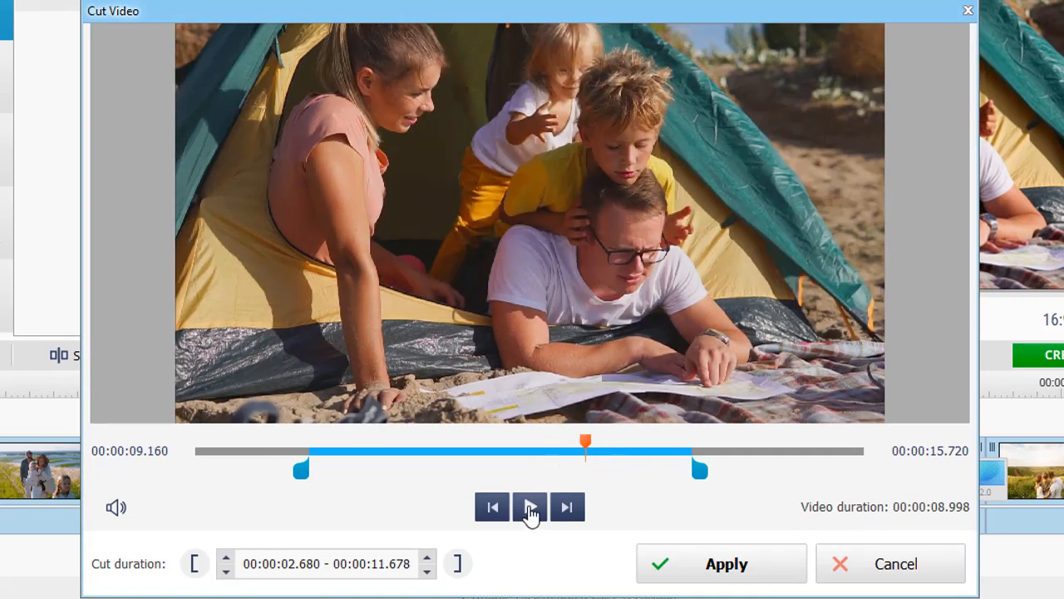
# Play the clip, set its cut ending point at about 00:00:14.132 and apply the cut
pyautogui.click(530, 507)
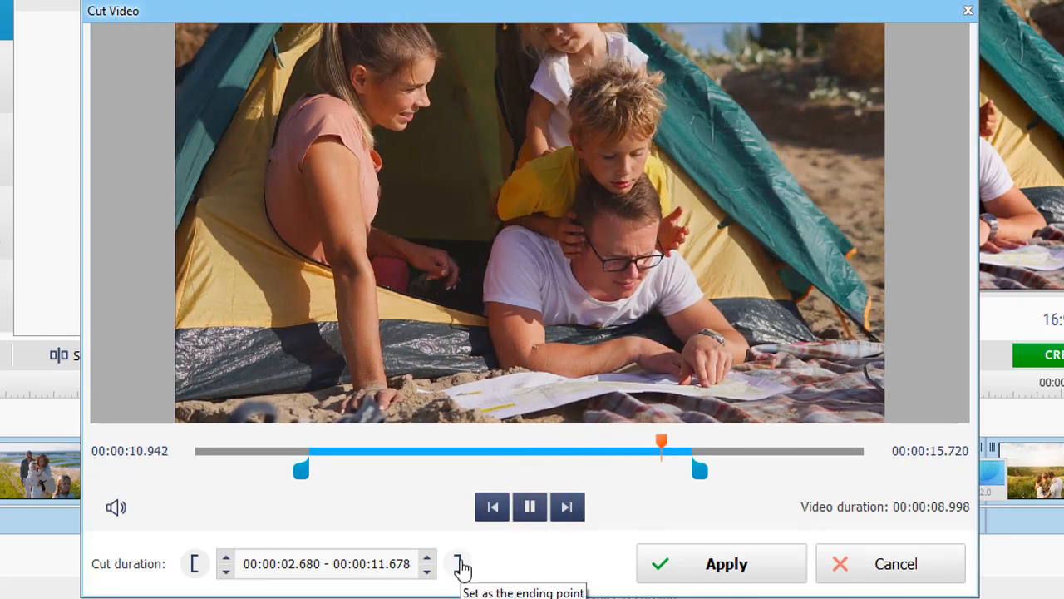
pyautogui.click(460, 566)
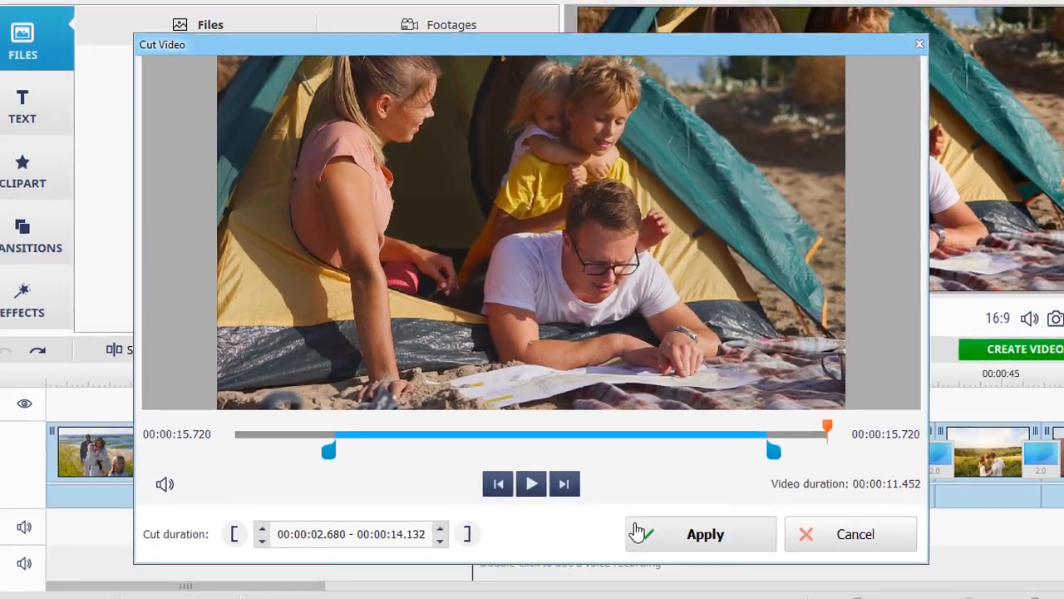
pyautogui.click(690, 565)
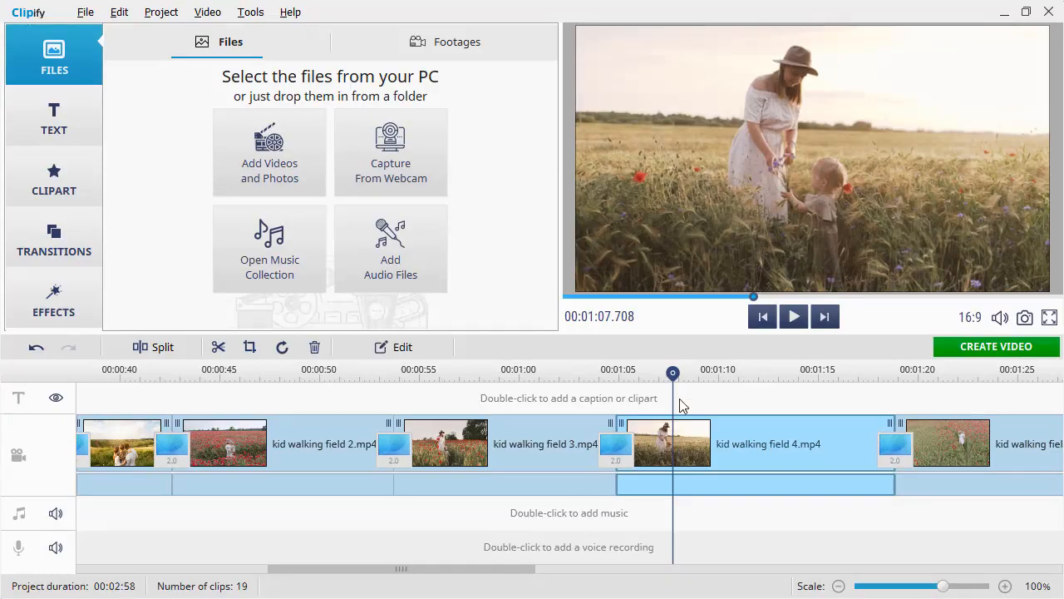
# Split kid walking field 4.mp4 at about 00:01:07.933 and again at about 00:01:13.338
pyautogui.moveTo(674, 378); pyautogui.dragTo(632, 378)
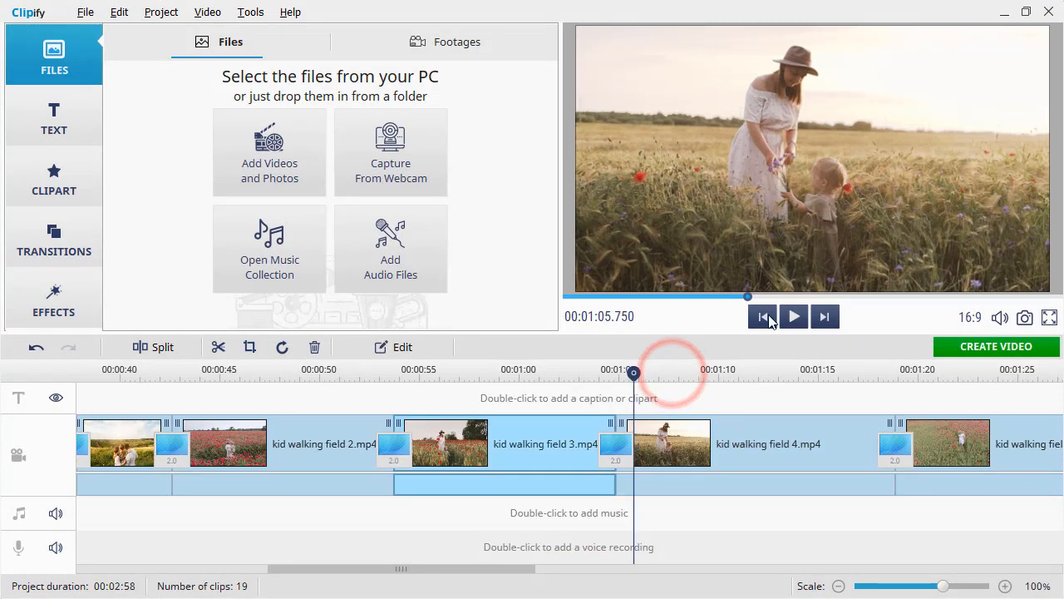
pyautogui.click(794, 317)
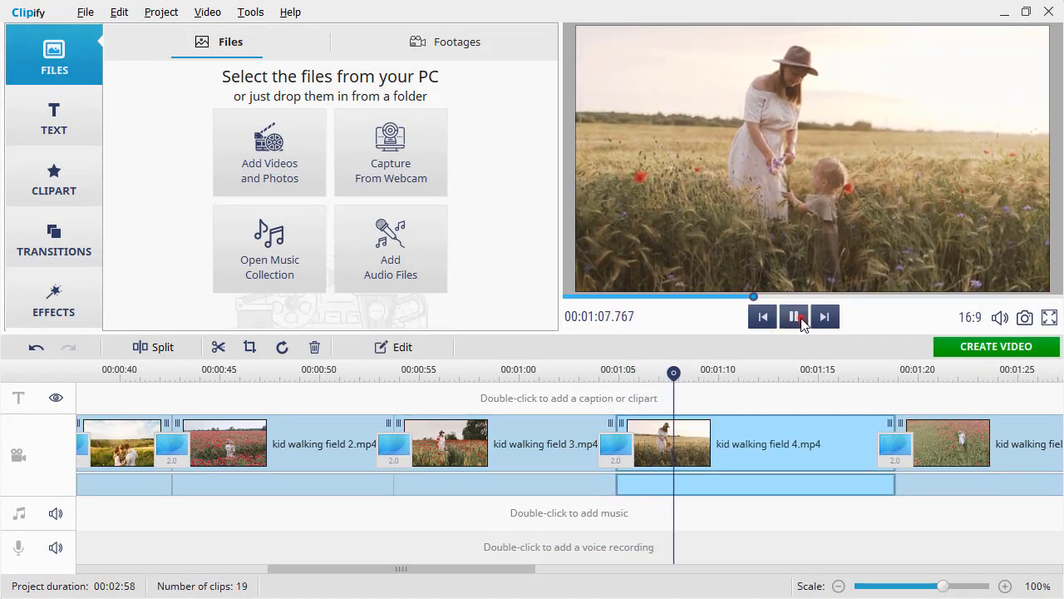
pyautogui.click(801, 319)
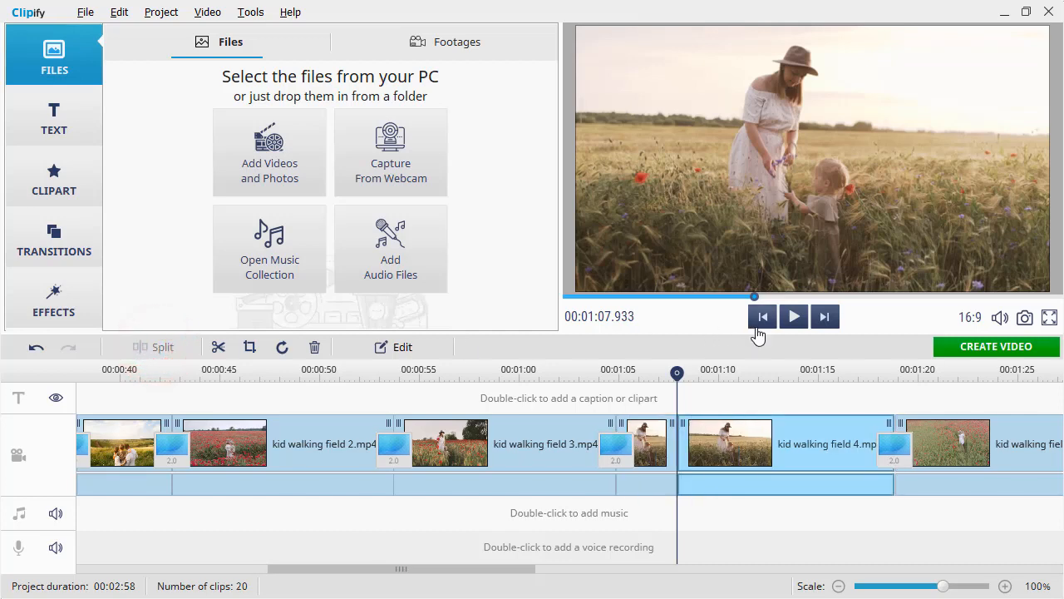
pyautogui.click(792, 318)
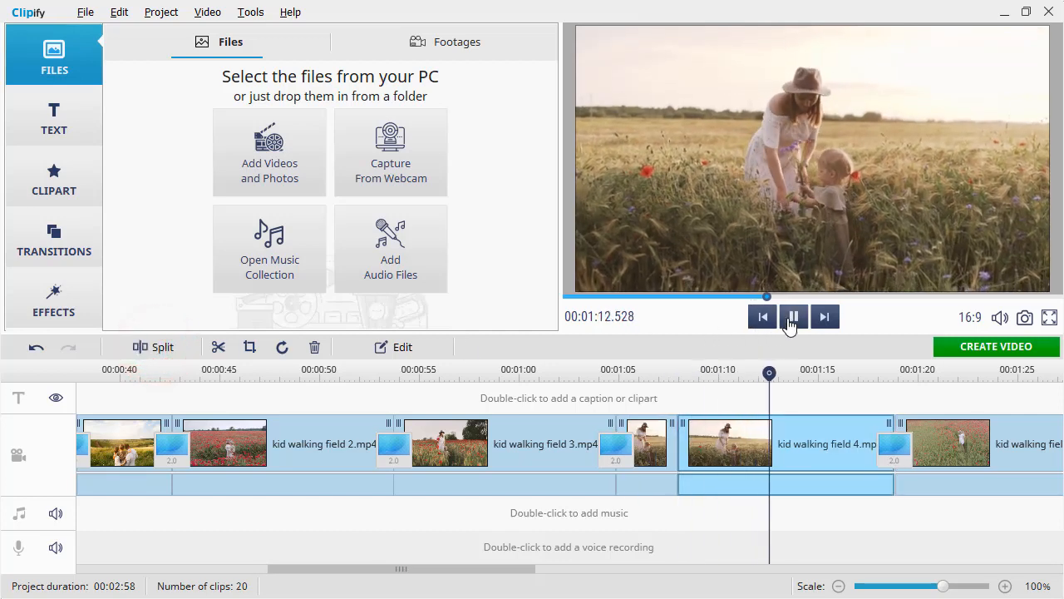
pyautogui.click(790, 317)
pyautogui.click(155, 346)
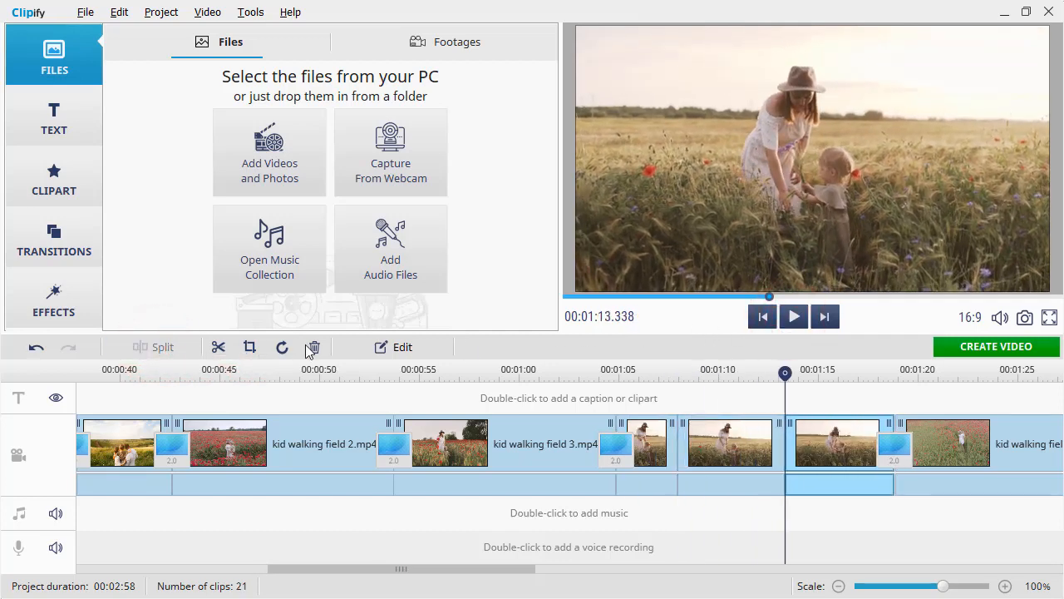
# Start cropping the middle segment of the split kid walking field 4.mp4 clip with the Original aspect ratio
pyautogui.click(726, 434)
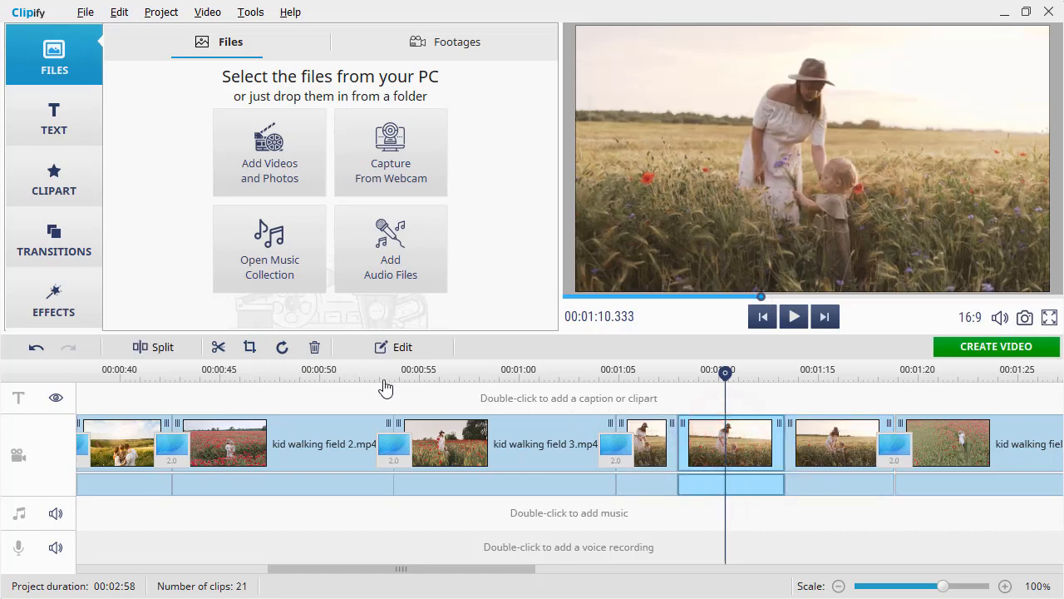
pyautogui.click(251, 348)
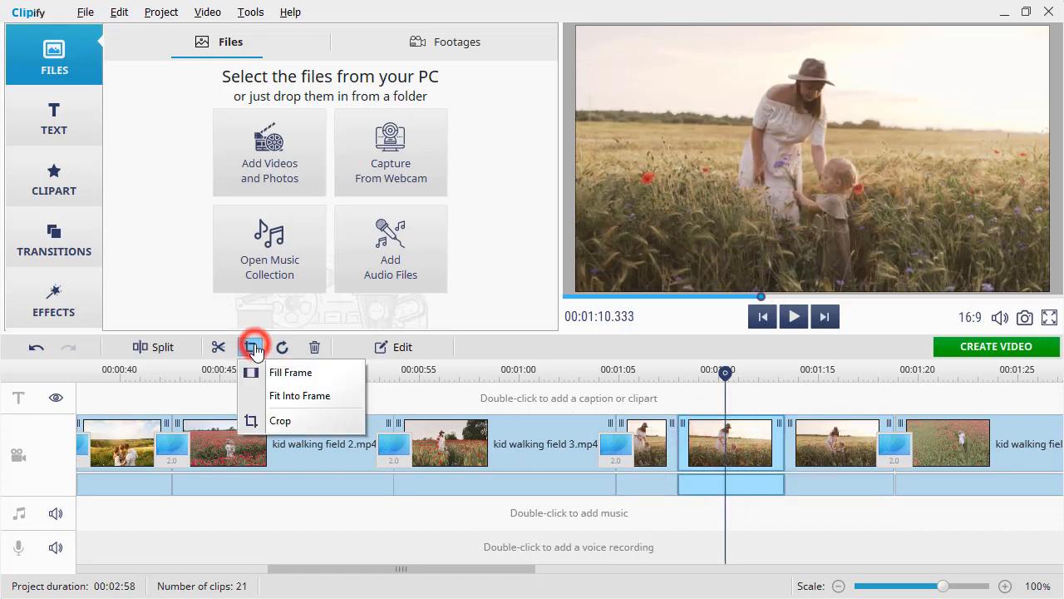
pyautogui.click(291, 422)
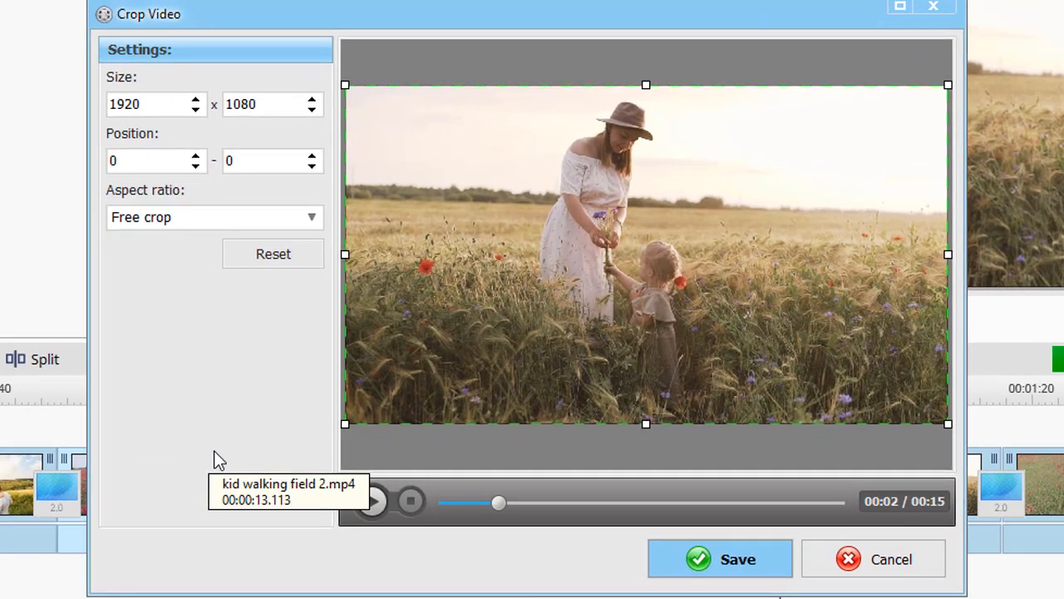
pyautogui.click(311, 217)
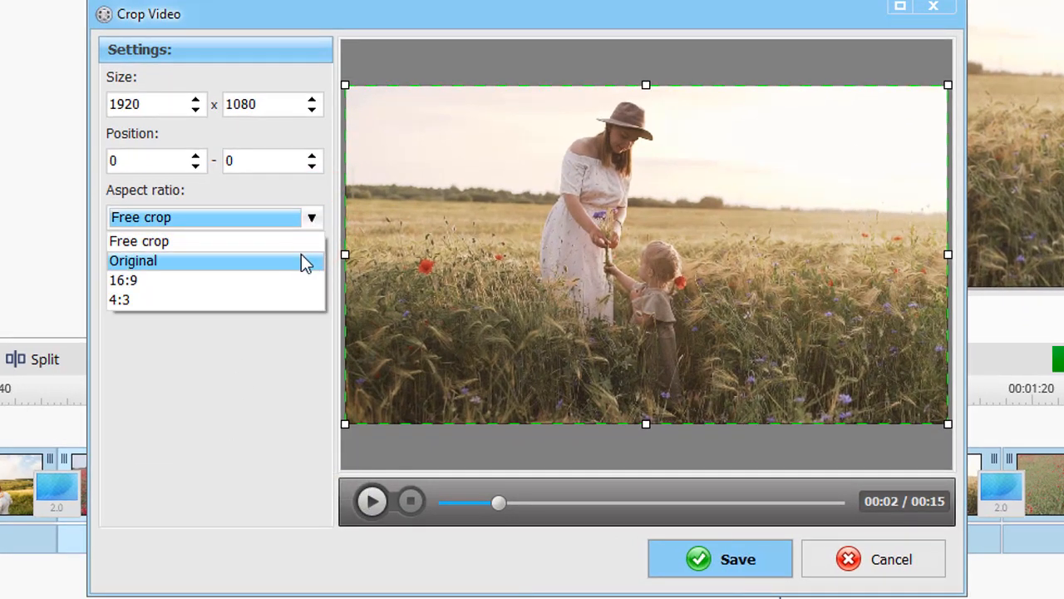
pyautogui.click(301, 254)
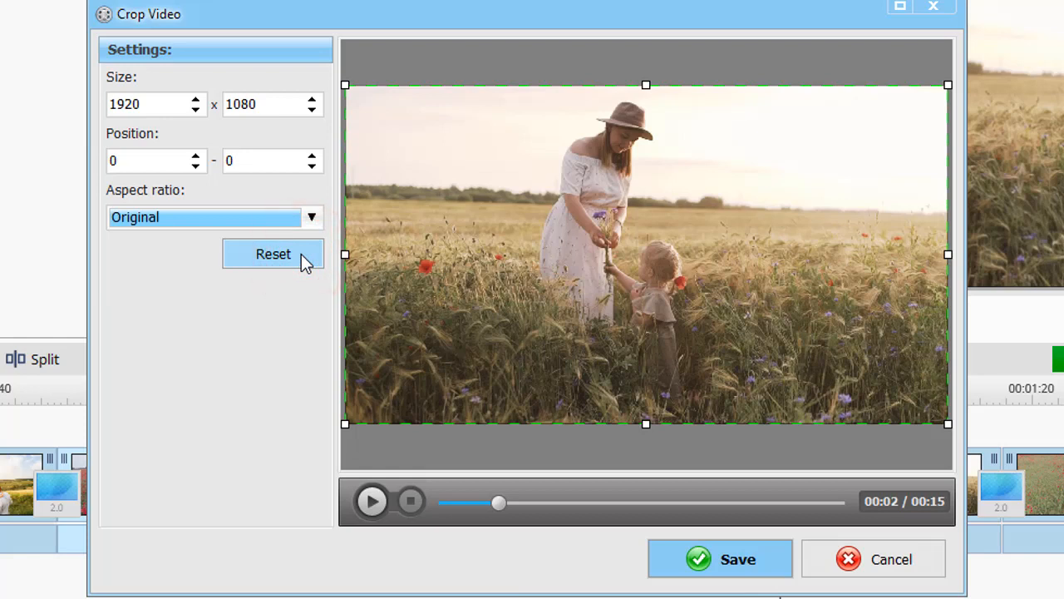
# Crop the segment to about 830 x 467 at position 470 - 350 around the child and flowers, and save
pyautogui.moveTo(347, 424); pyautogui.dragTo(480, 348)
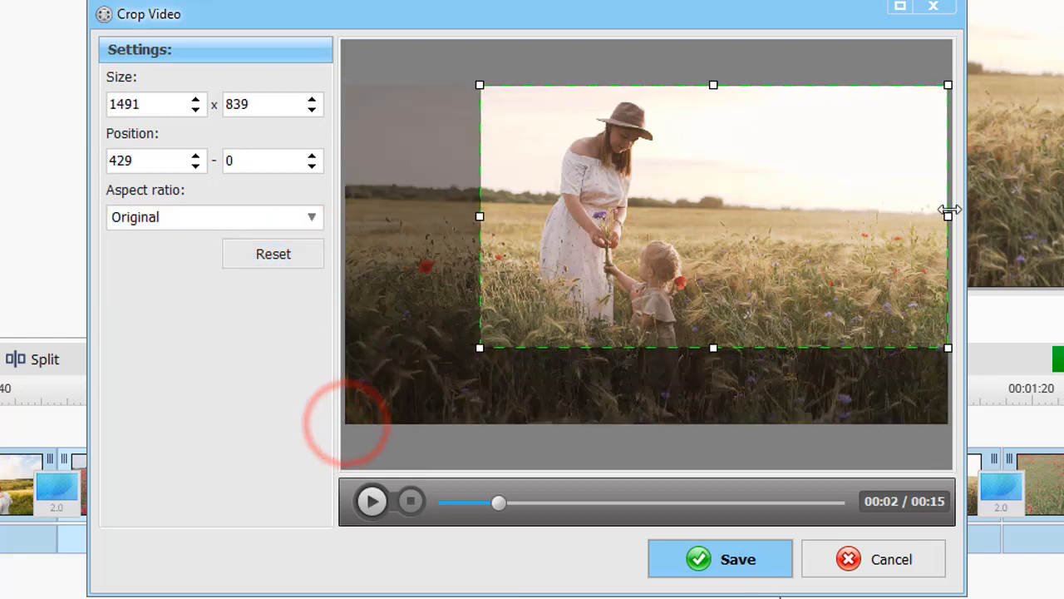
pyautogui.moveTo(950, 211); pyautogui.dragTo(773, 225)
pyautogui.moveTo(693, 204)
pyautogui.mouseDown()
pyautogui.moveTo(693, 241)
pyautogui.moveTo(679, 215)
pyautogui.mouseUp()
pyautogui.moveTo(780, 271); pyautogui.dragTo(805, 285)
pyautogui.moveTo(729, 220); pyautogui.dragTo(720, 292)
pyautogui.moveTo(798, 360); pyautogui.dragTo(697, 306)
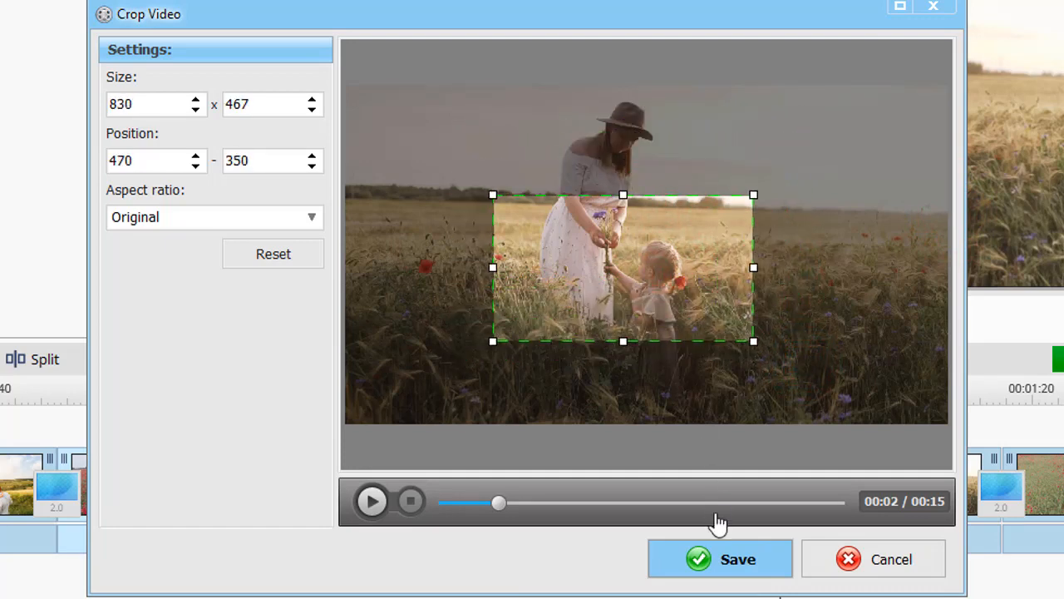
pyautogui.click(724, 562)
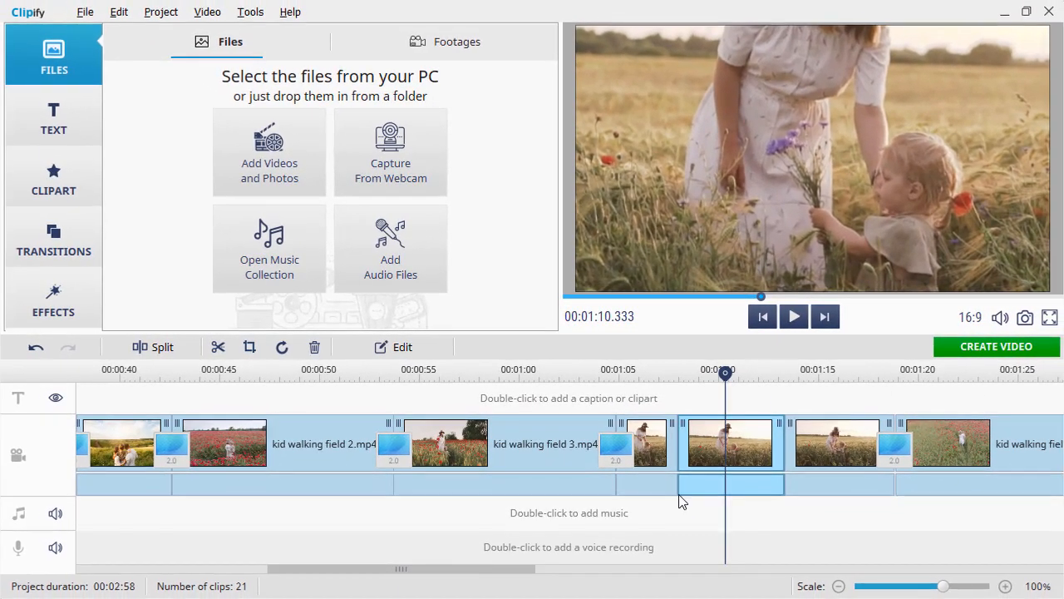
# Play back the split kid walking field 4.mp4 segments from about 00:01:06.5 to check the cropped close-up
pyautogui.click(649, 371)
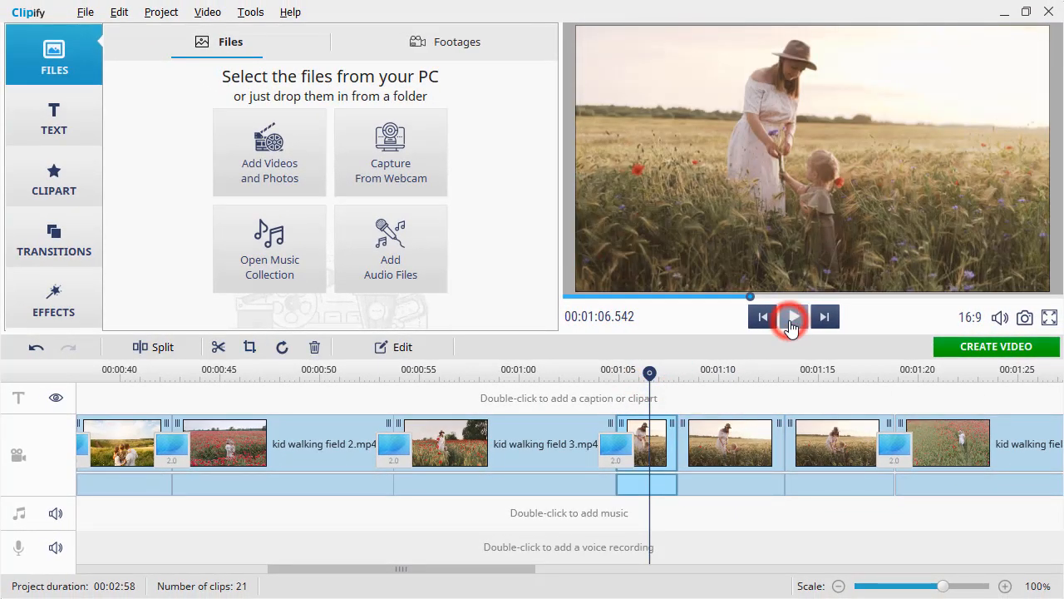
pyautogui.click(791, 320)
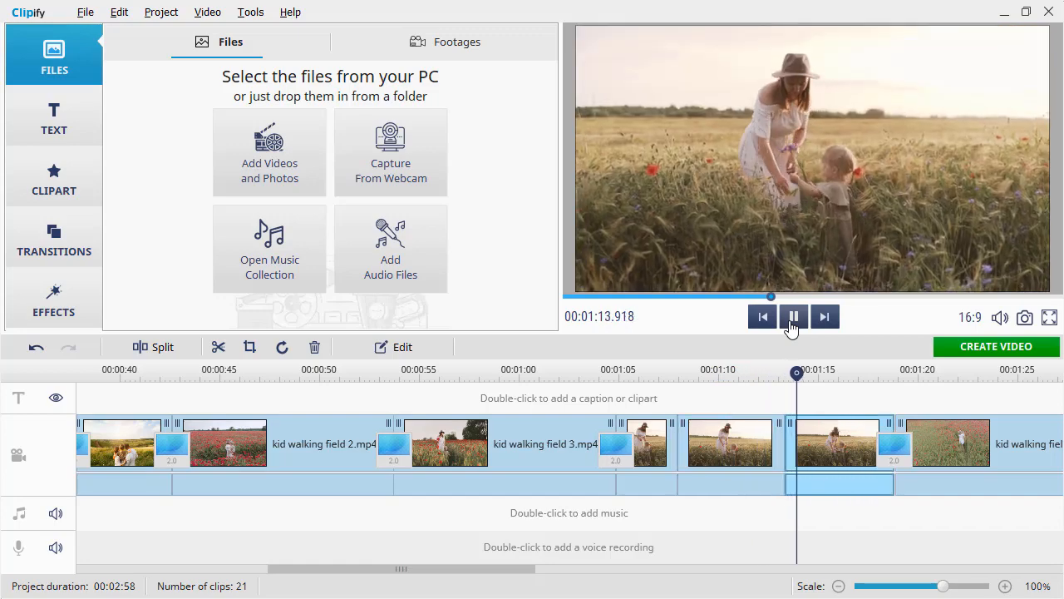
pyautogui.click(793, 316)
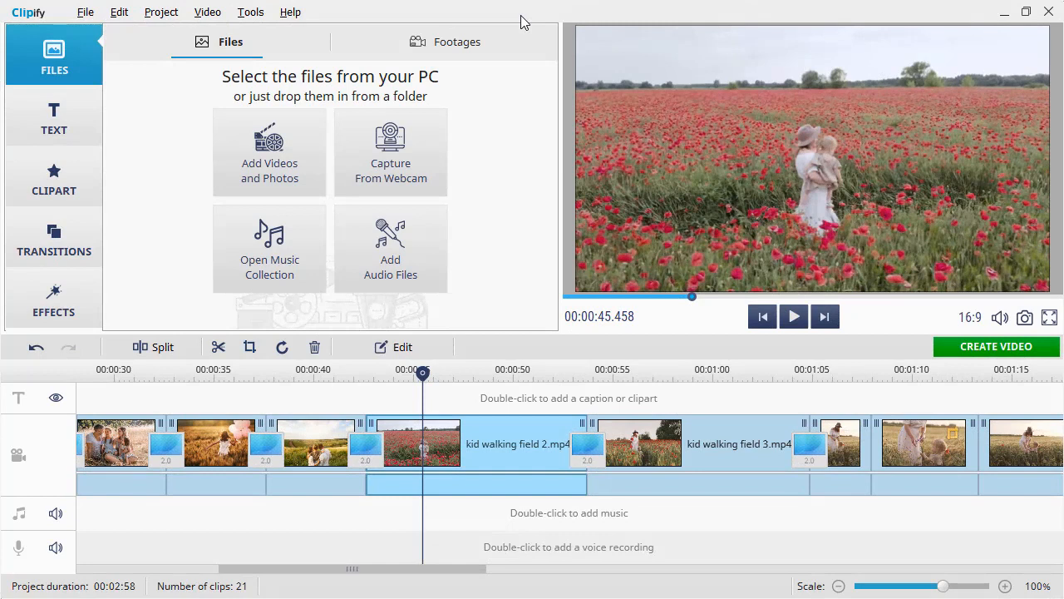
# Raise the contrast, saturation and hue in the image settings of kid walking field 2.mp4
pyautogui.click(411, 355)
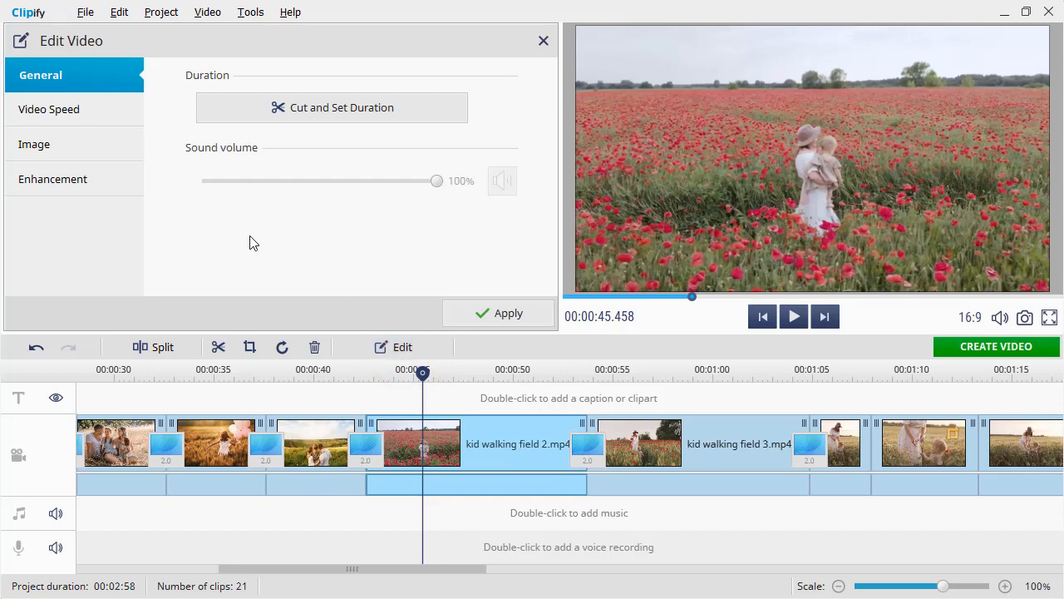
pyautogui.click(118, 146)
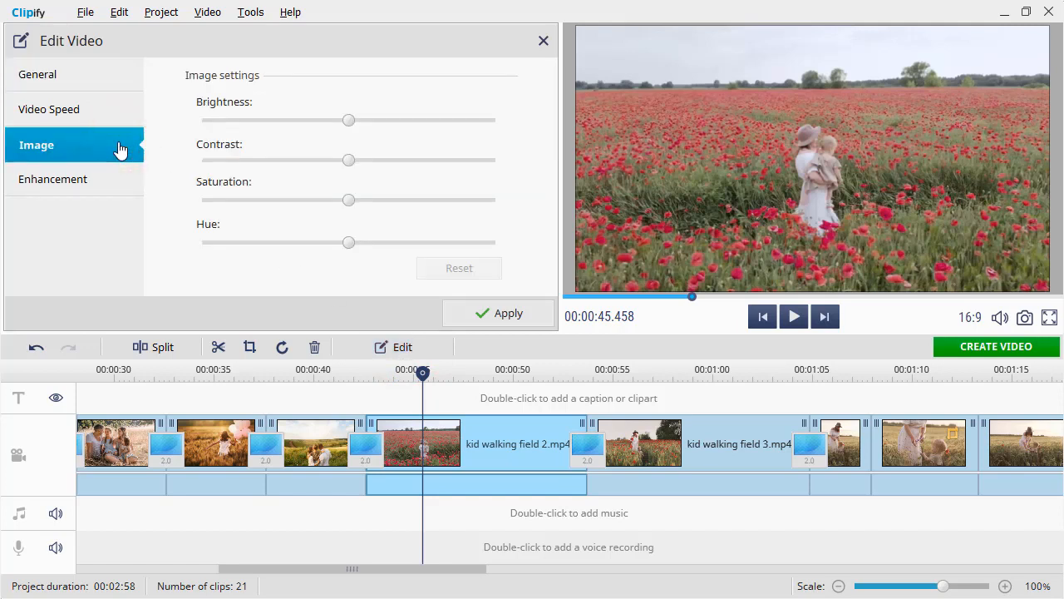
pyautogui.moveTo(348, 159); pyautogui.dragTo(380, 161)
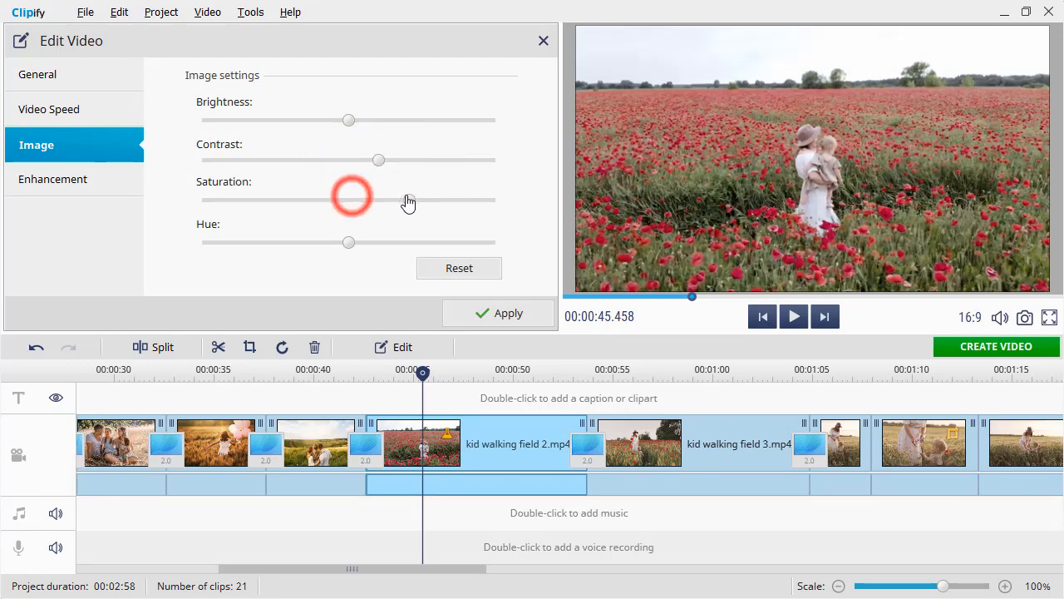
pyautogui.moveTo(408, 202); pyautogui.dragTo(399, 201)
pyautogui.moveTo(349, 244); pyautogui.dragTo(368, 249)
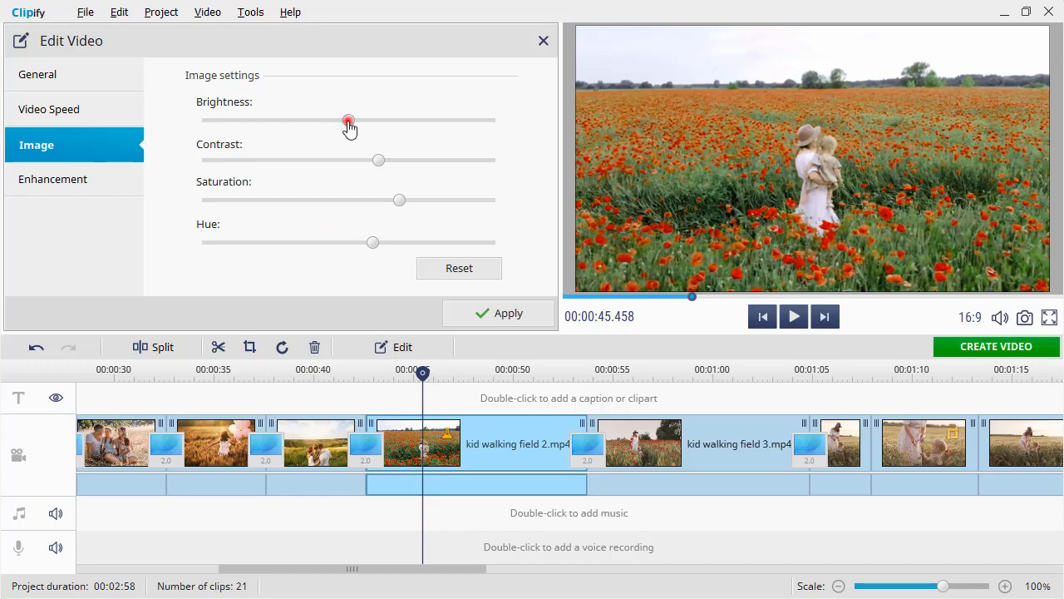
# Lower the poppy field clip's brightness slightly, raise its contrast further and preview the result
pyautogui.moveTo(348, 127); pyautogui.dragTo(344, 123)
pyautogui.moveTo(378, 159); pyautogui.dragTo(394, 166)
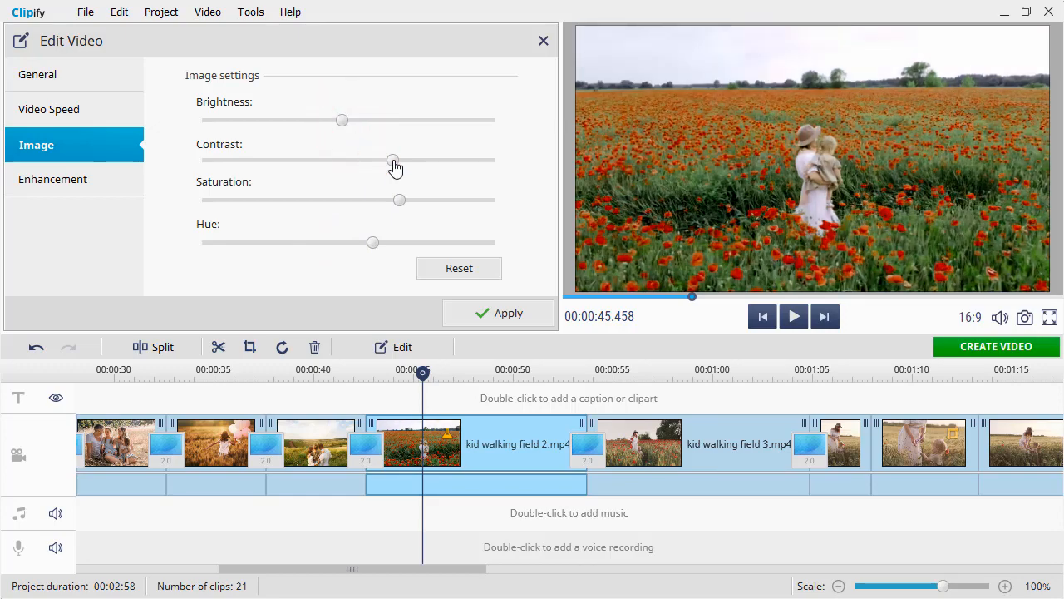
pyautogui.click(791, 317)
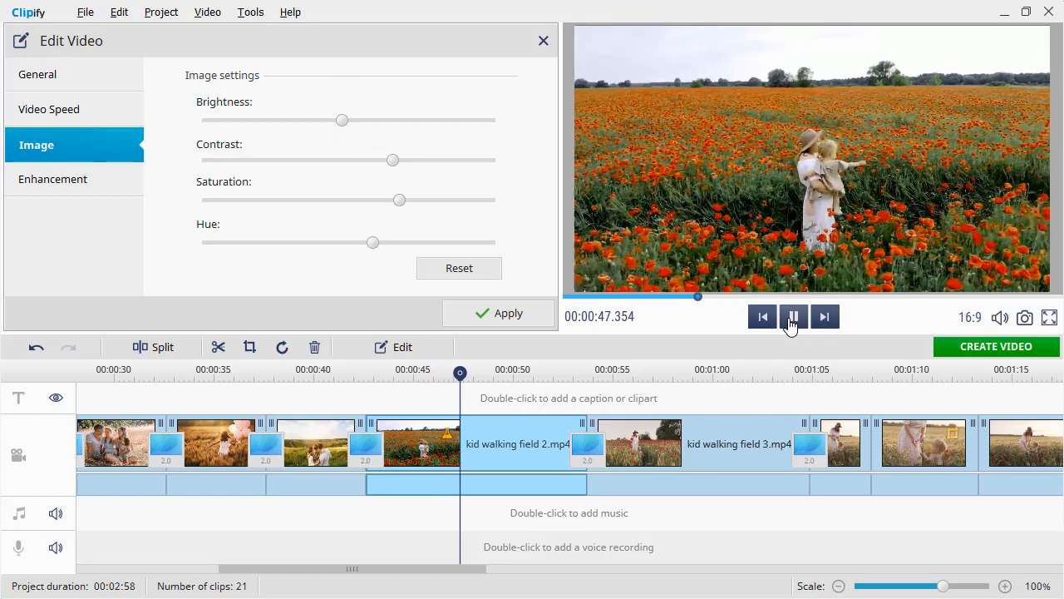
pyautogui.click(791, 321)
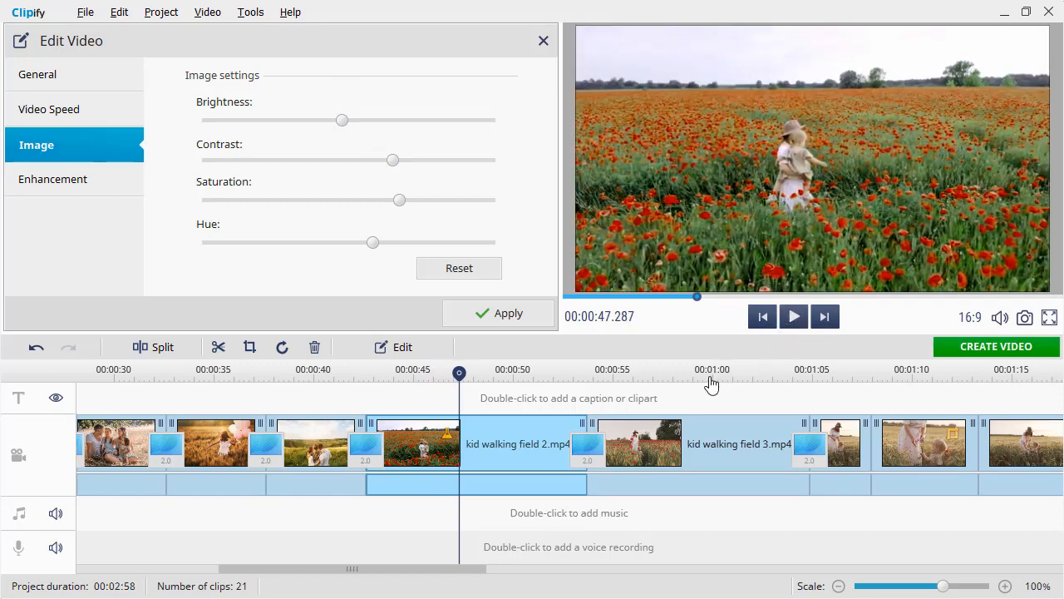
# Select kid walking field 3.mp4 on the timeline and open its enhancement settings
pyautogui.click(653, 429)
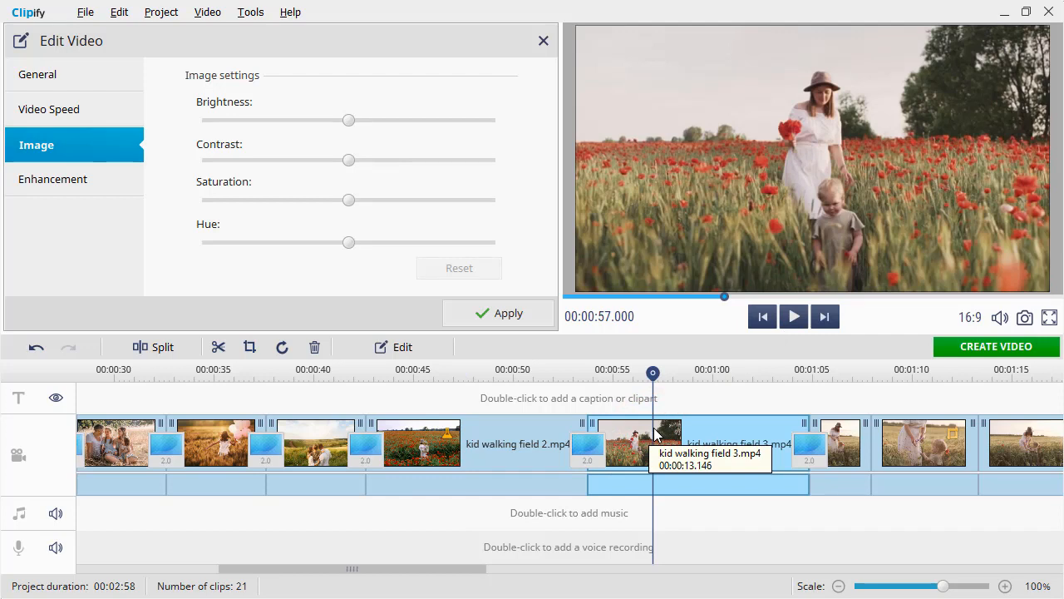
pyautogui.click(83, 184)
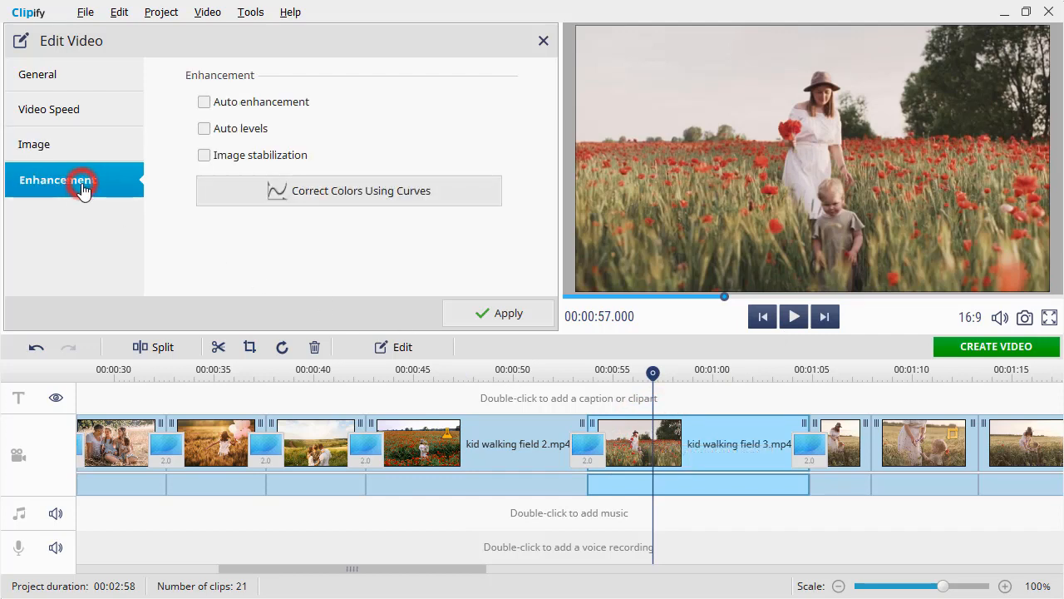
# Try Auto enhancement and Auto levels on the clip and switch both off again
pyautogui.click(208, 103)
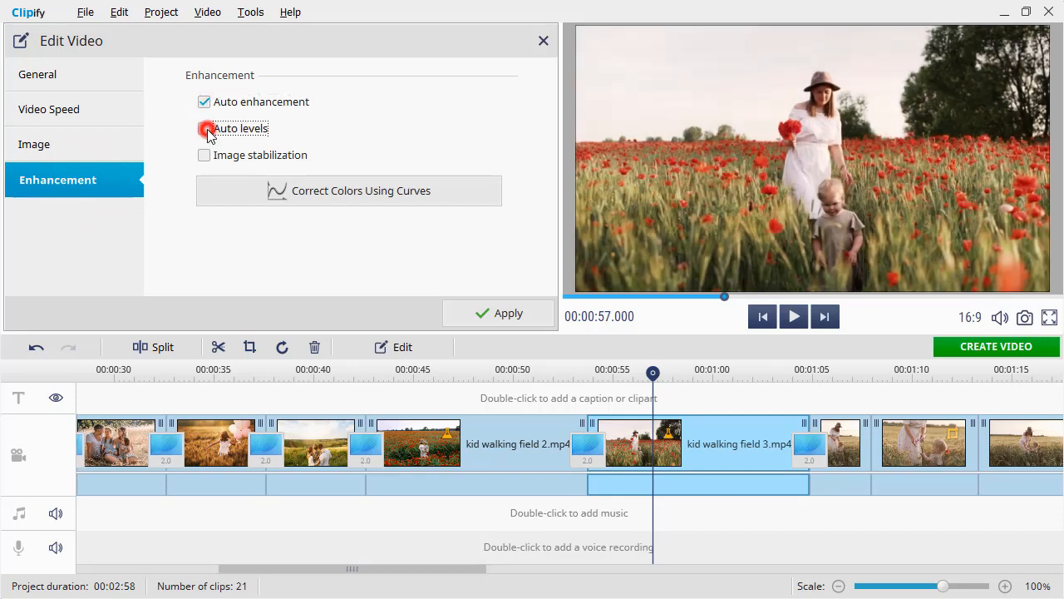
pyautogui.click(205, 129)
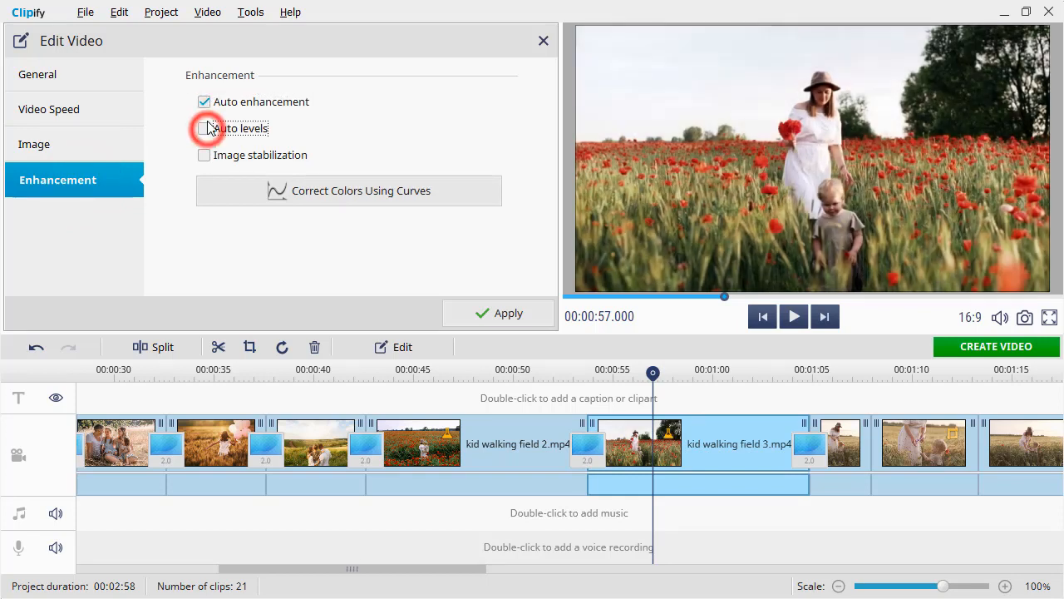
pyautogui.click(205, 102)
# Open the color curves of kid walking field 3.mp4 and raise the upper part of the Red channel curve slightly
pyautogui.click(291, 193)
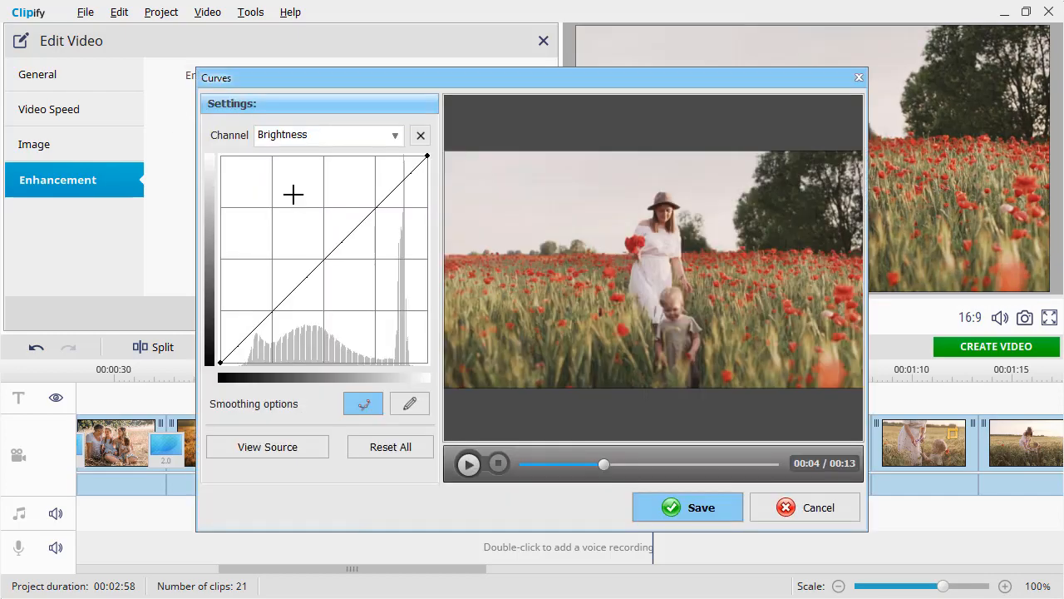
pyautogui.click(395, 135)
pyautogui.click(340, 170)
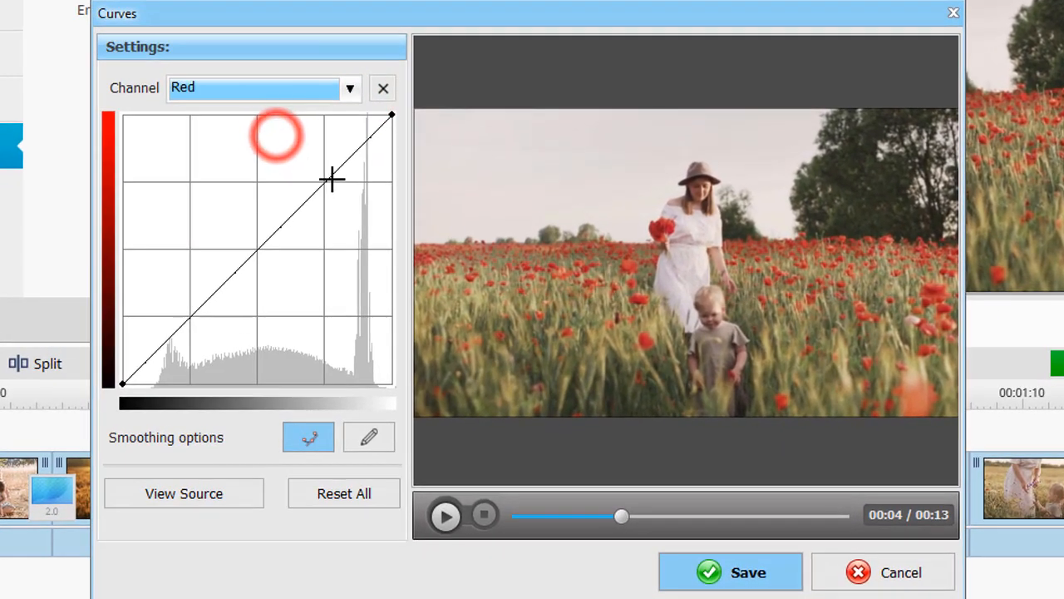
pyautogui.moveTo(332, 179); pyautogui.dragTo(348, 156)
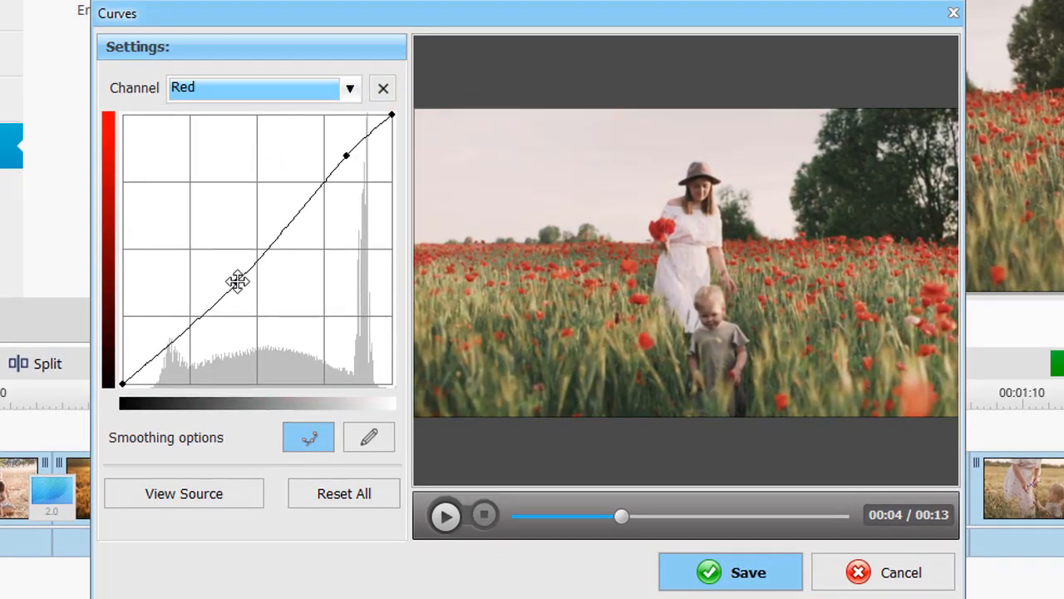
# Bend the Green channel curve into an S shape with lowered shadows and raised midtones
pyautogui.click(350, 87)
pyautogui.click(278, 161)
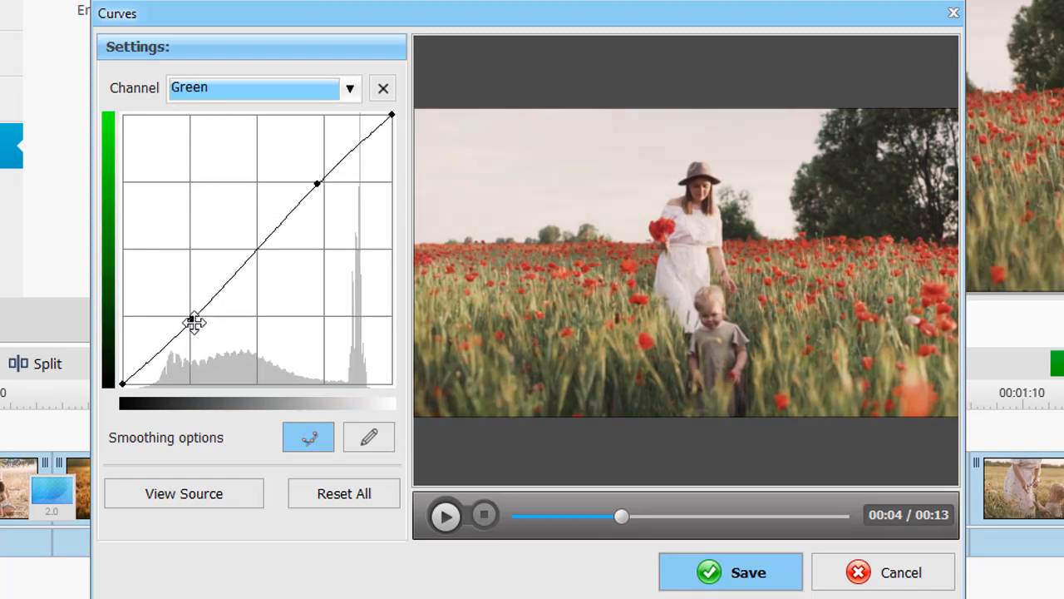
pyautogui.moveTo(193, 321); pyautogui.dragTo(198, 330)
# Shape the Blue channel curve with points that lower the darker midtones and lift the brighter ones
pyautogui.click(296, 85)
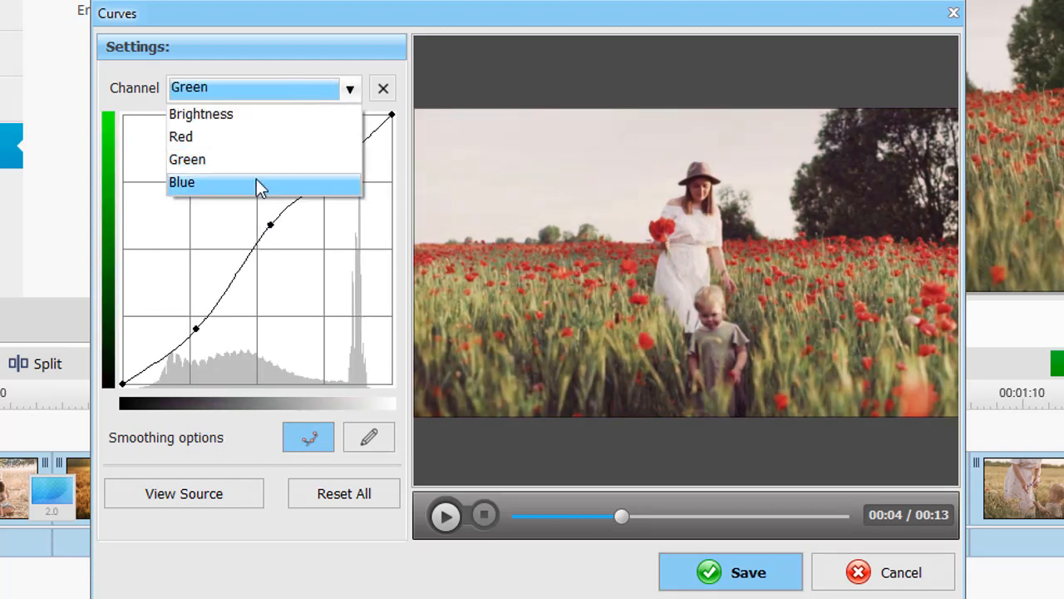
pyautogui.click(256, 181)
pyautogui.moveTo(334, 170); pyautogui.dragTo(377, 131)
pyautogui.moveTo(274, 237); pyautogui.dragTo(247, 274)
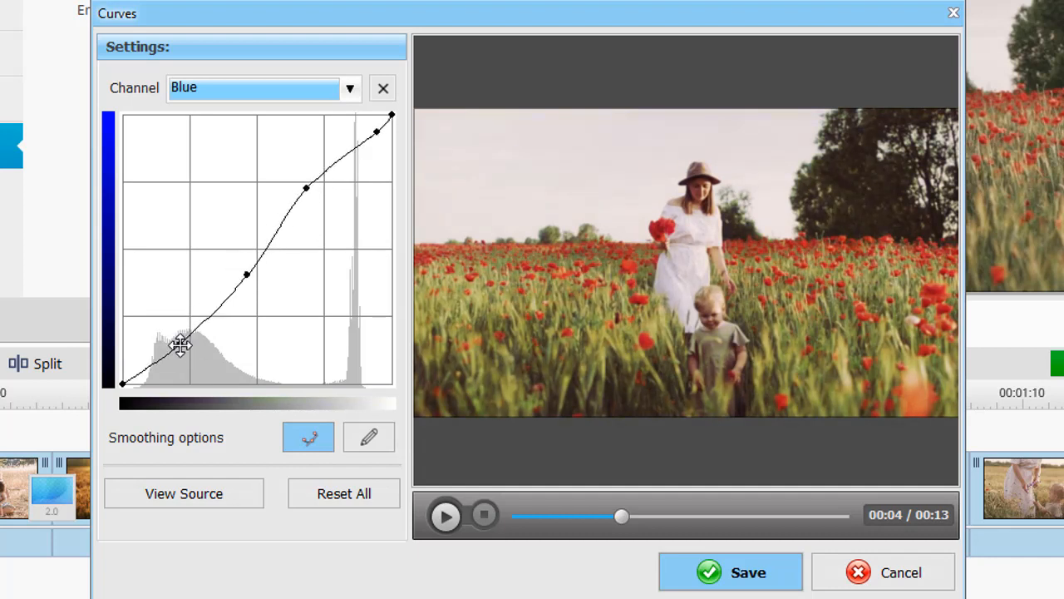
# Raise the upper midtones of the Brightness curve slightly, save the color correction and preview the clip
pyautogui.click(228, 89)
pyautogui.click(236, 115)
pyautogui.moveTo(310, 200); pyautogui.dragTo(303, 194)
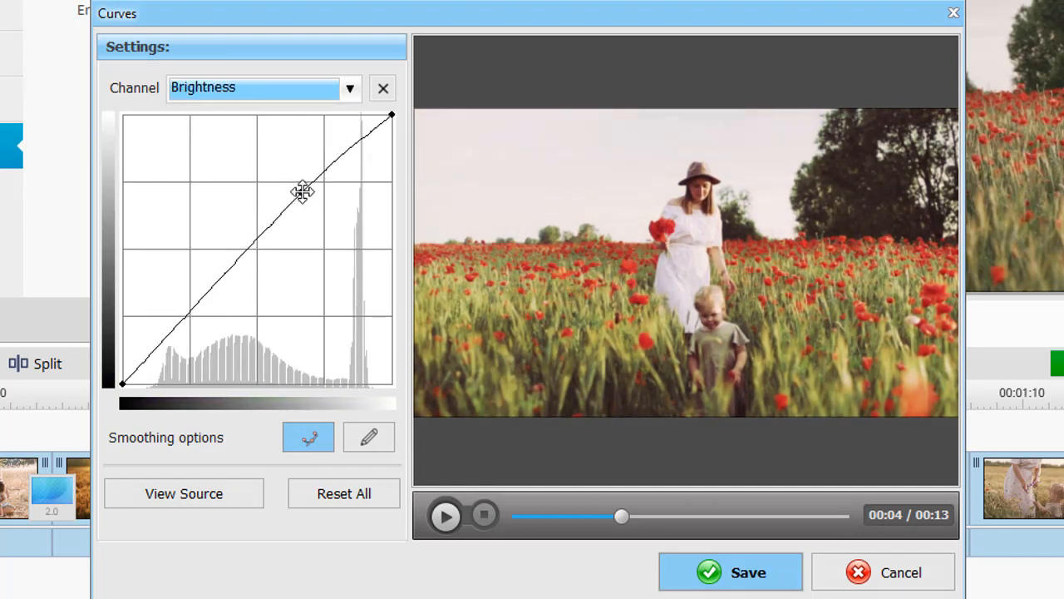
pyautogui.click(710, 566)
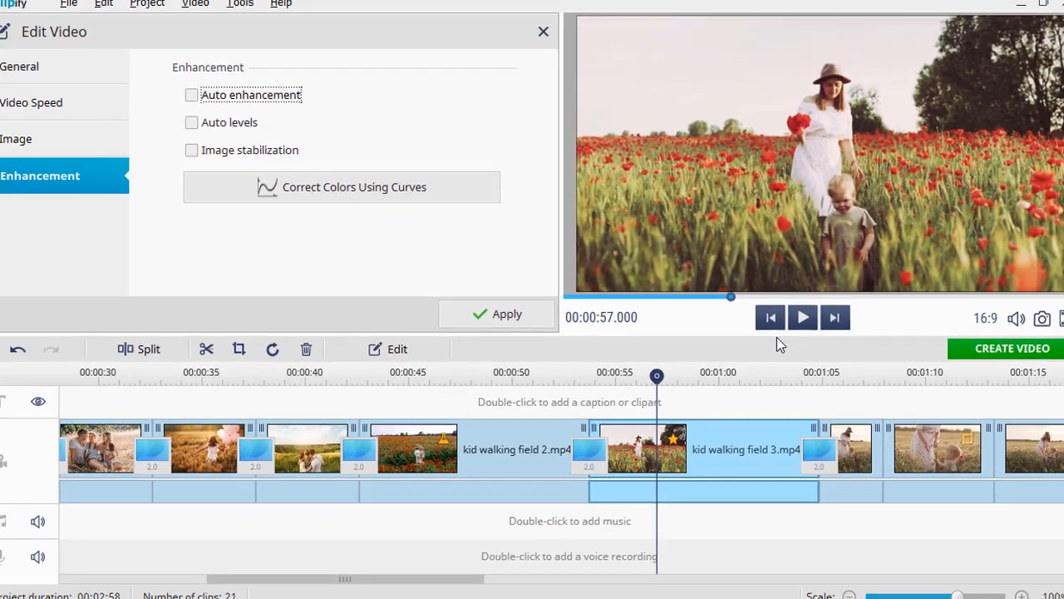
pyautogui.click(803, 316)
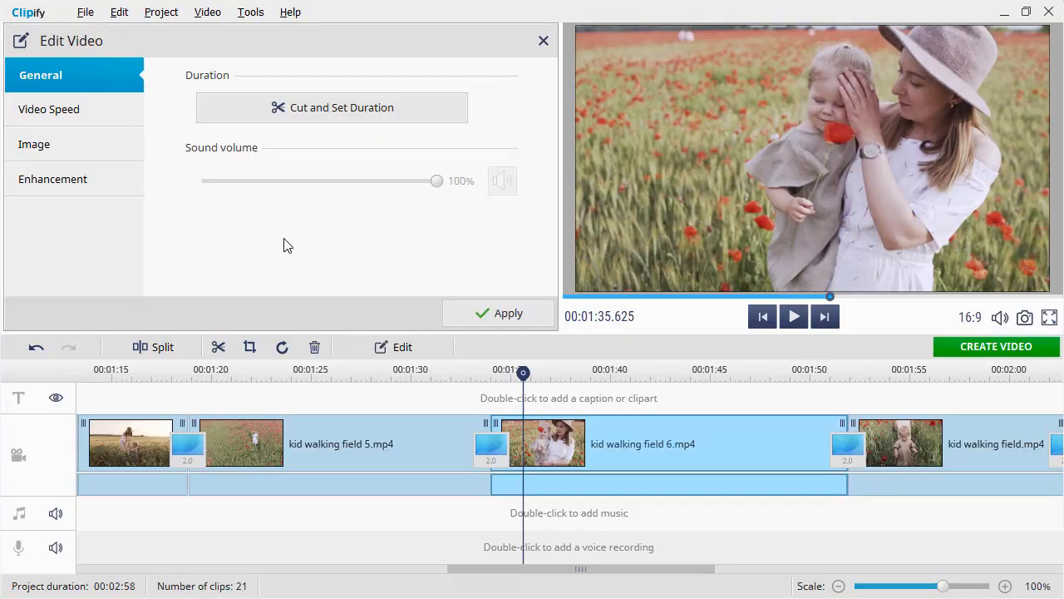
# Preview kid walking field 6.mp4 at its original speed and open its video speed settings
pyautogui.click(791, 317)
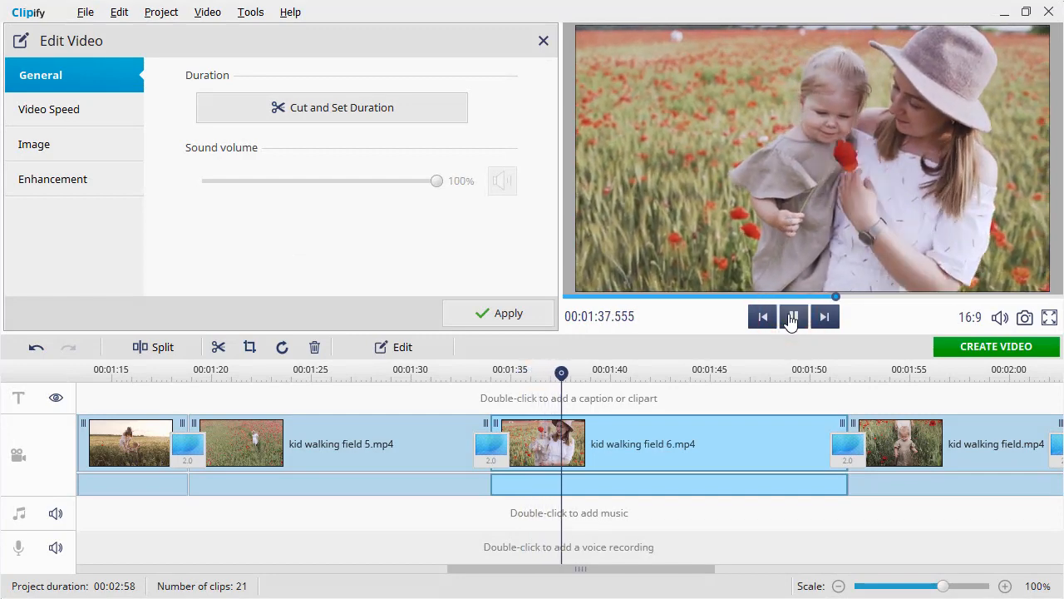
pyautogui.click(791, 319)
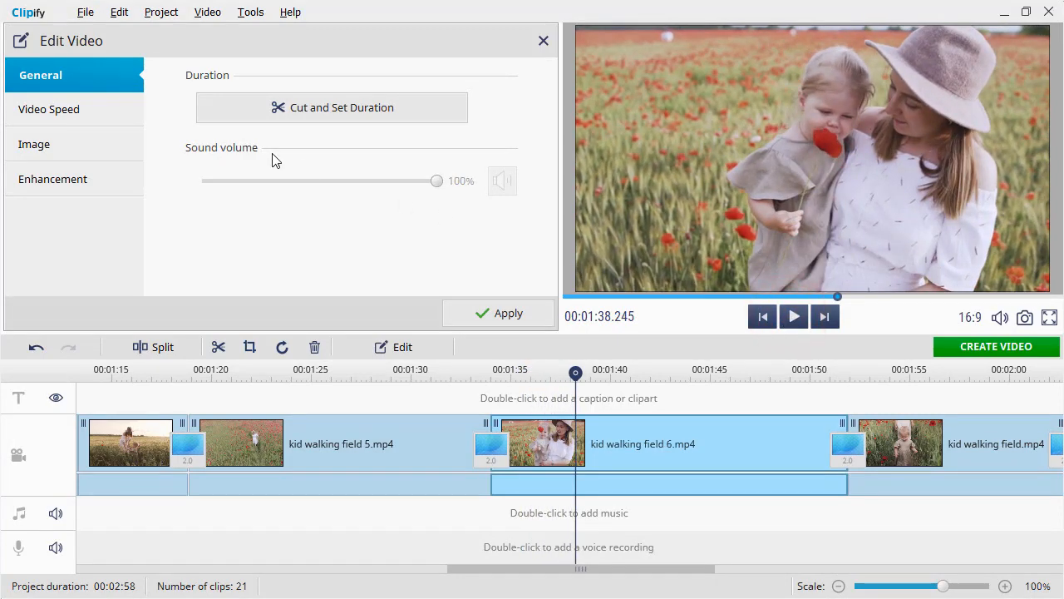
pyautogui.click(112, 118)
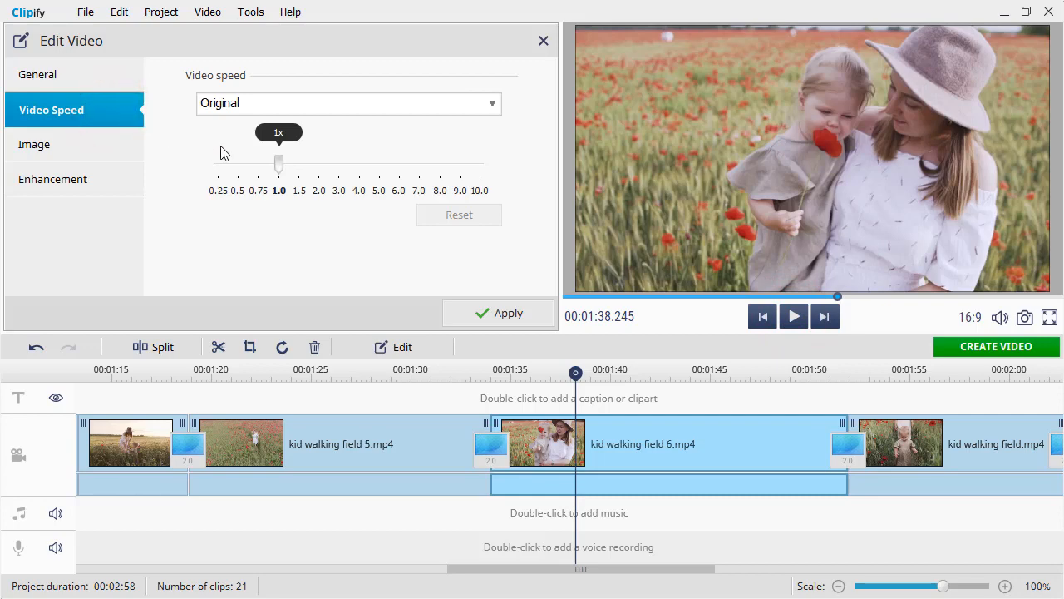
# Try a custom speed of 2.96x on kid walking field 6.mp4 and preview it
pyautogui.moveTo(279, 163); pyautogui.dragTo(343, 179)
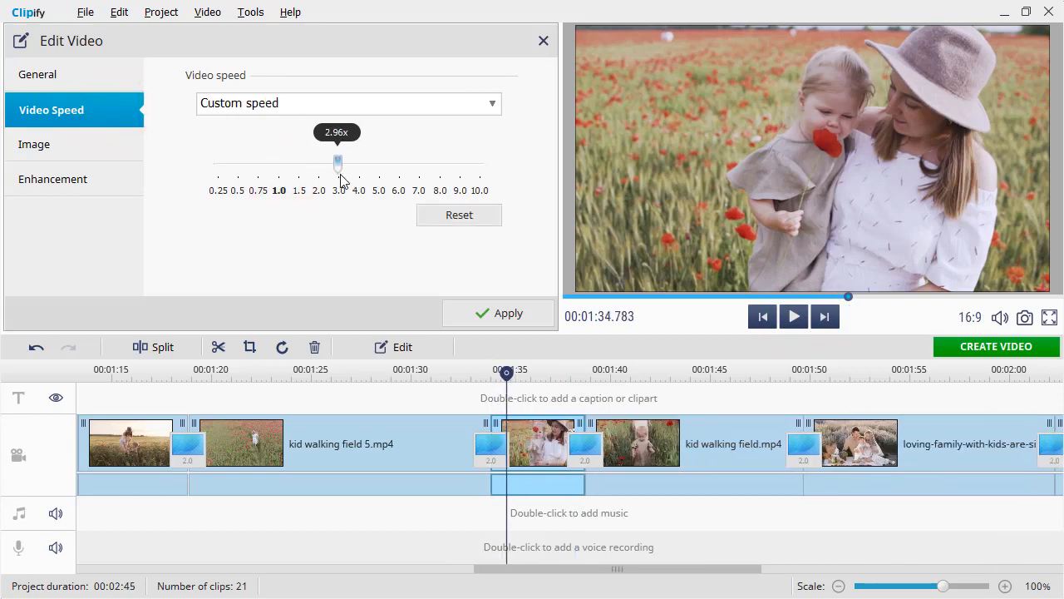
pyautogui.click(792, 320)
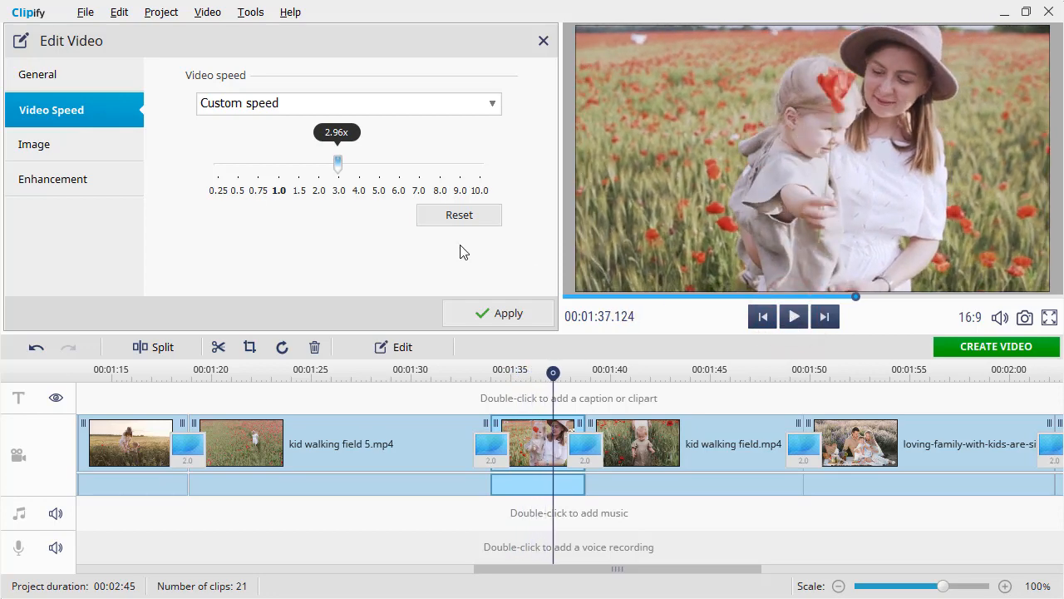
# Slow kid walking field 6.mp4 down to 0.54x and play it back from about 00:01:36.5
pyautogui.moveTo(338, 163); pyautogui.dragTo(240, 165)
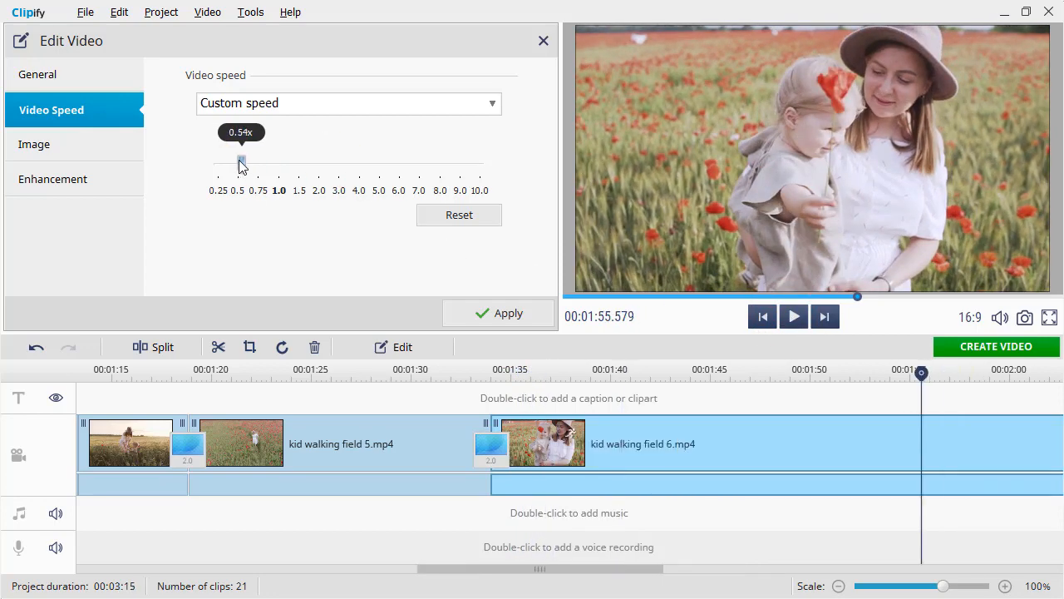
pyautogui.click(542, 370)
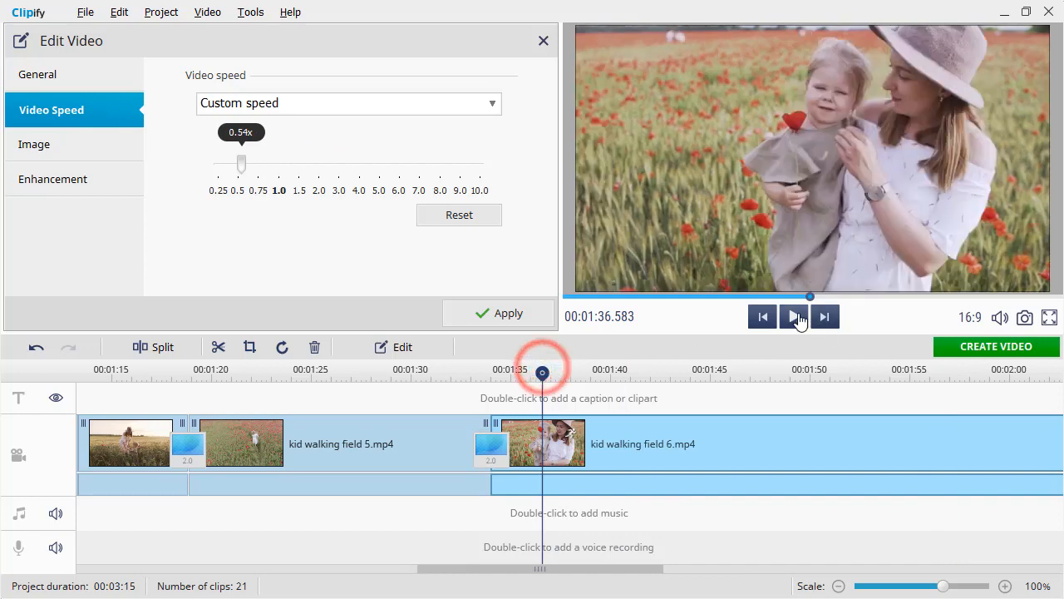
pyautogui.click(797, 318)
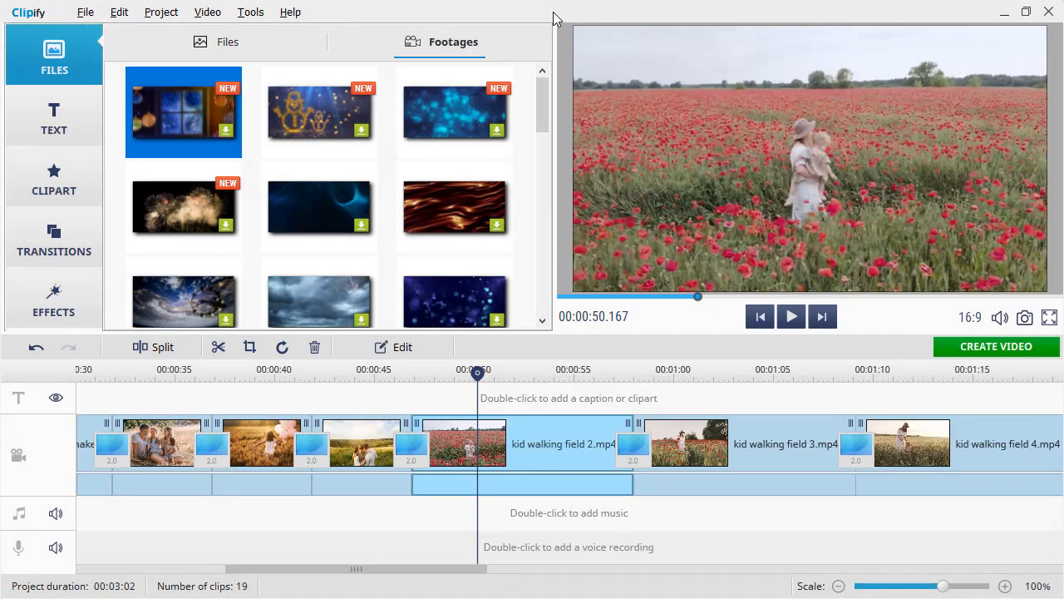
# Insert the stock footage of field grass with red poppies before kid walking field 2.mp4 and preview it
pyautogui.moveTo(545, 86); pyautogui.dragTo(552, 164)
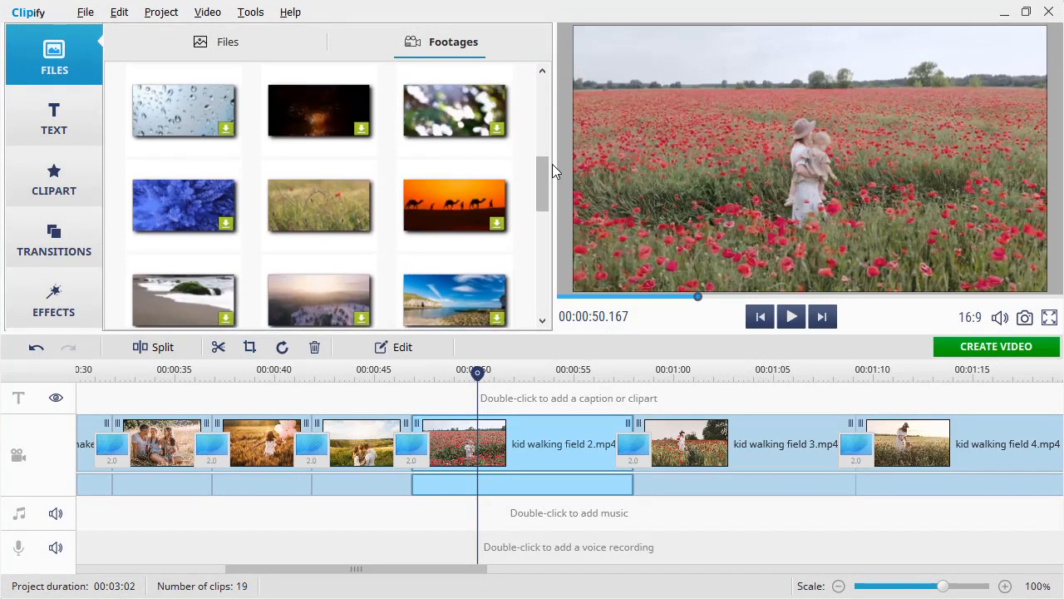
pyautogui.click(354, 204)
pyautogui.moveTo(353, 204); pyautogui.dragTo(424, 434)
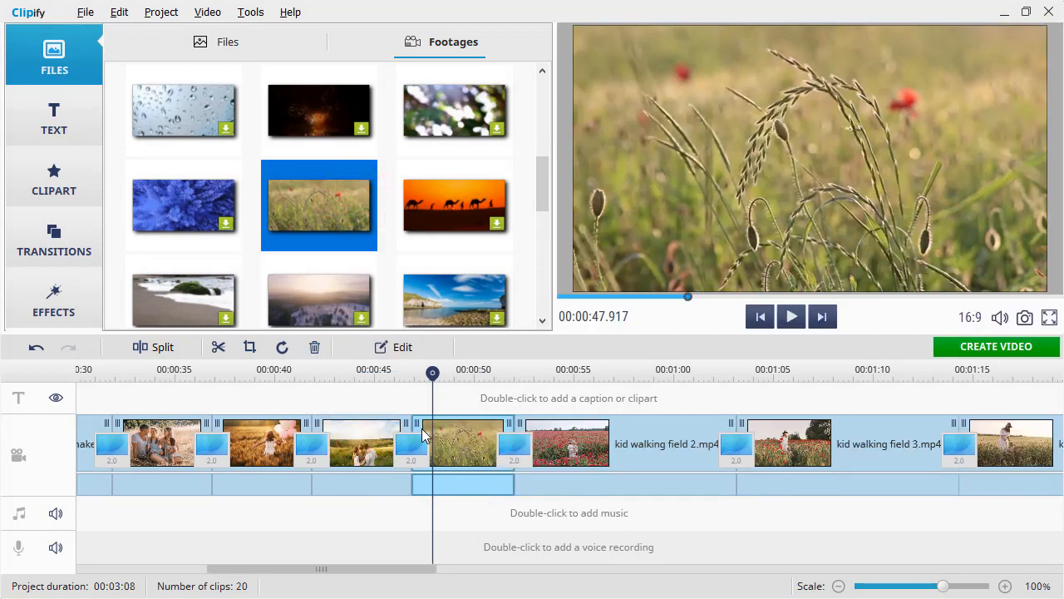
pyautogui.click(795, 317)
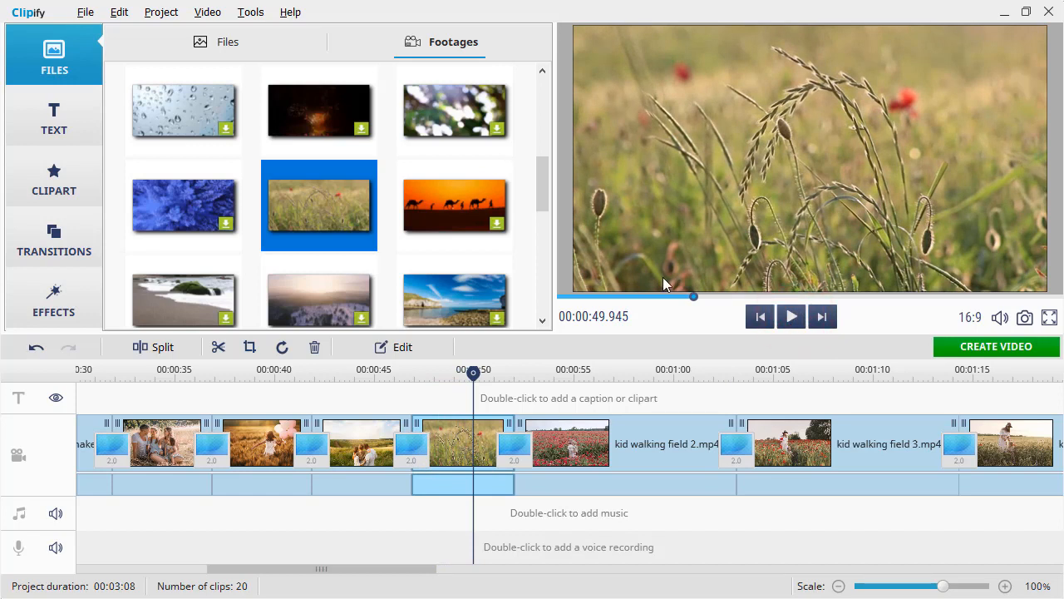
# Add a pink script caption reading "Found a Poppy Field!" over the inserted grass footage, starting at about 00:00:48
pyautogui.click(79, 113)
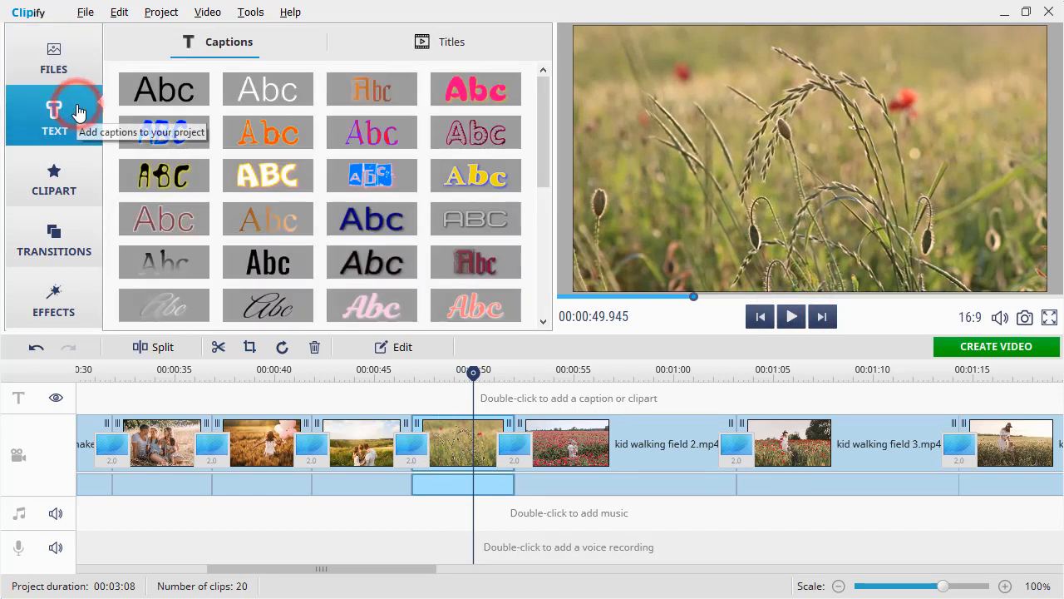
pyautogui.moveTo(545, 99); pyautogui.dragTo(543, 147)
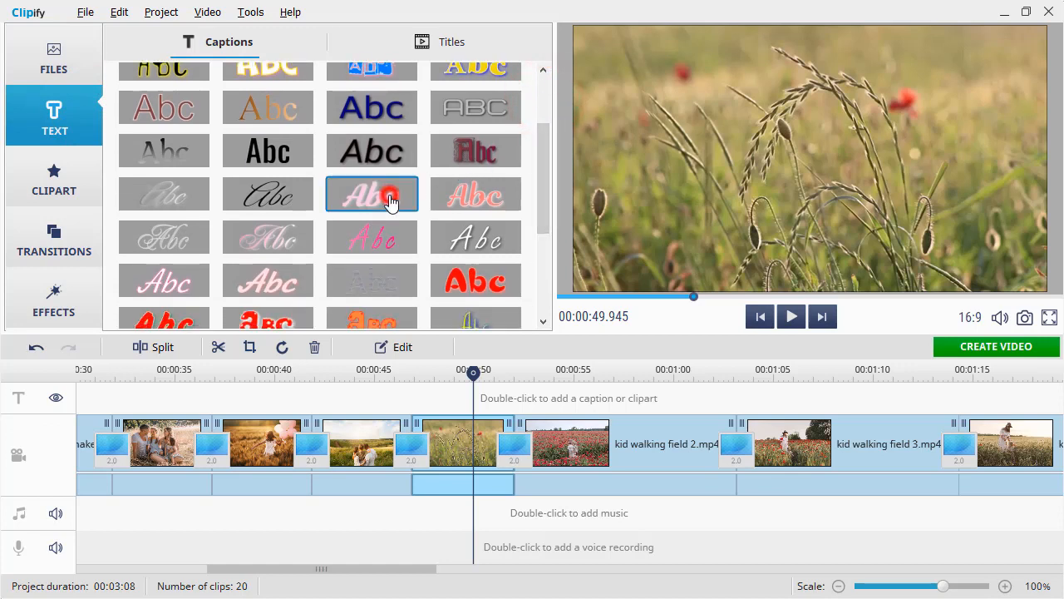
pyautogui.moveTo(391, 202); pyautogui.dragTo(437, 404)
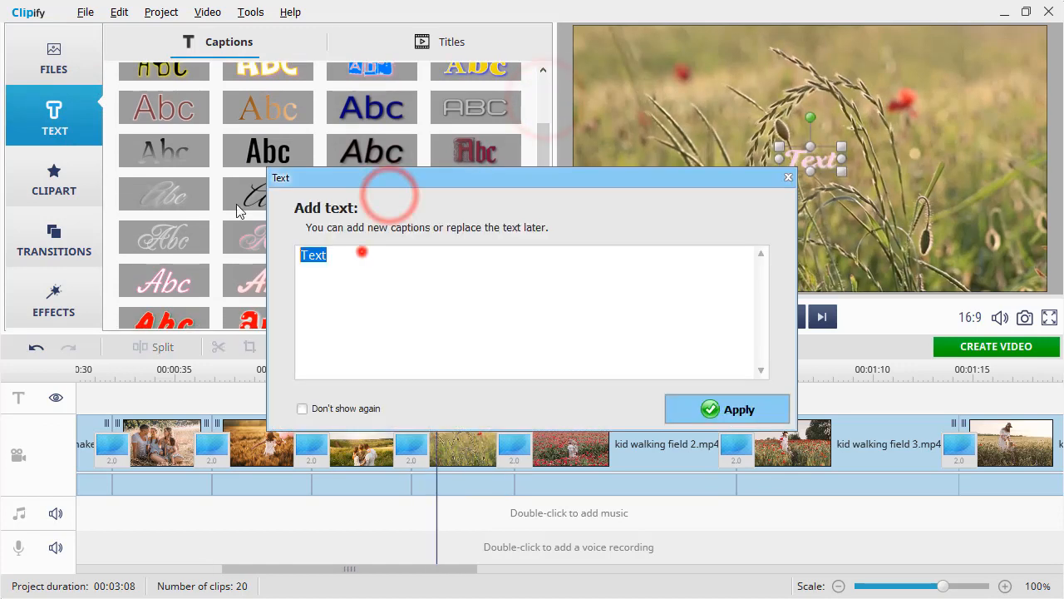
pyautogui.write('Found a Poppy Field!')
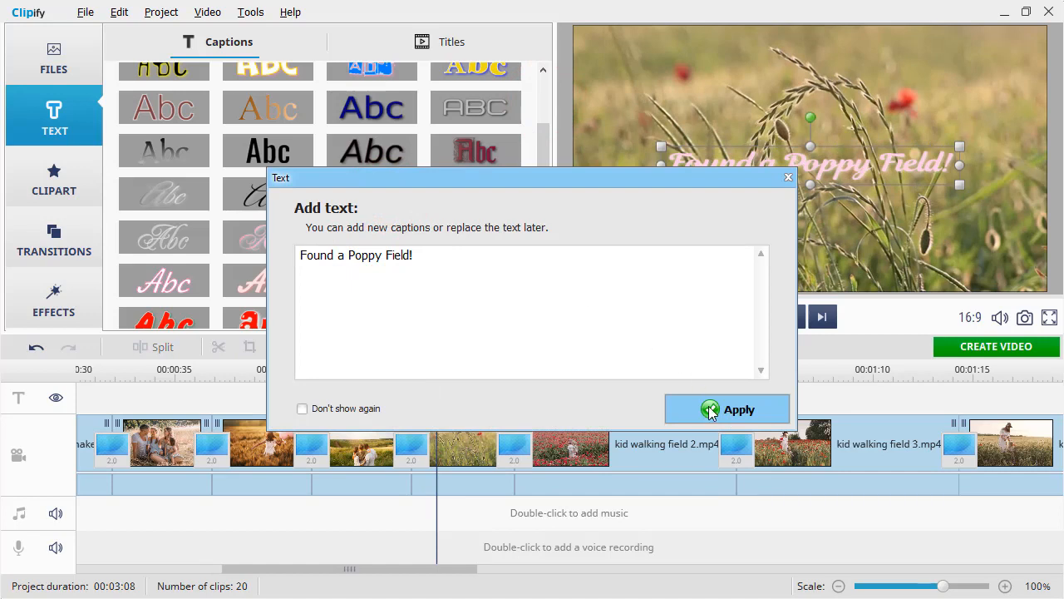
pyautogui.click(710, 412)
pyautogui.moveTo(634, 397); pyautogui.dragTo(446, 398)
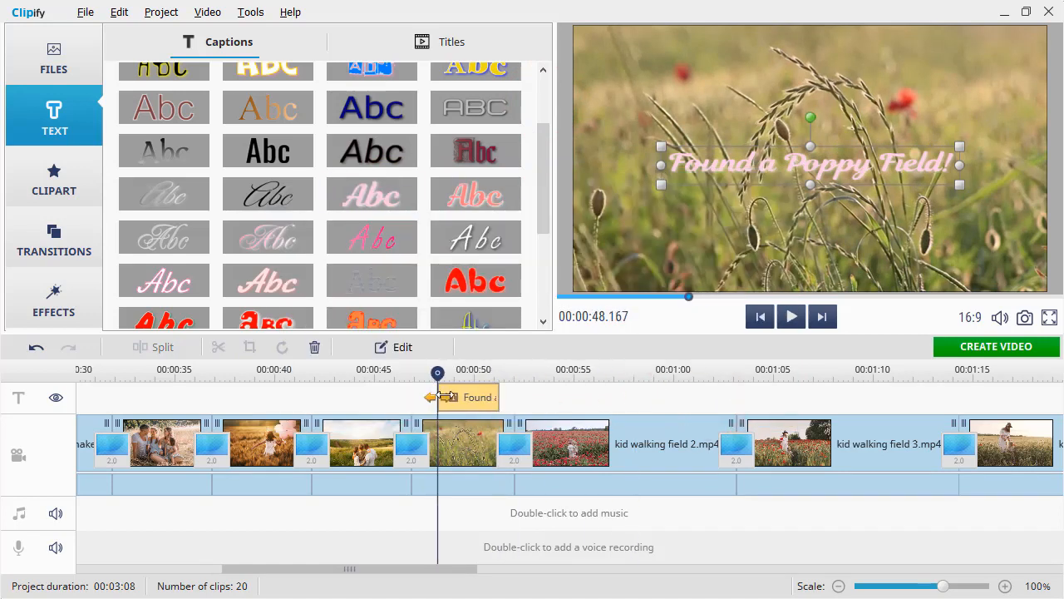
# Edit the "Found a Poppy Field!" caption and change its text color to white
pyautogui.click(403, 348)
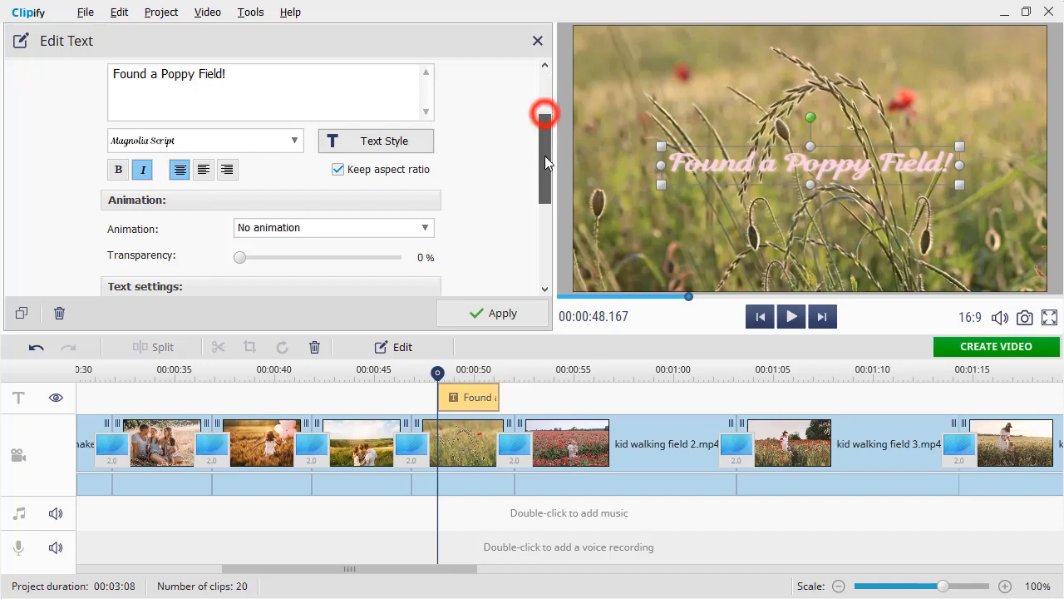
pyautogui.moveTo(545, 113); pyautogui.dragTo(545, 155)
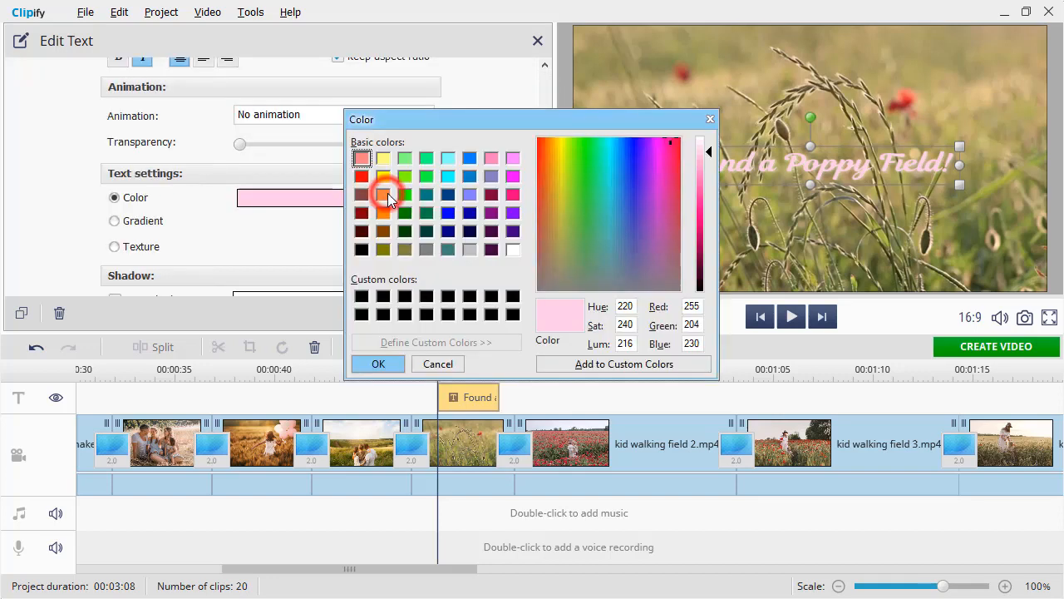
pyautogui.click(513, 249)
pyautogui.click(391, 369)
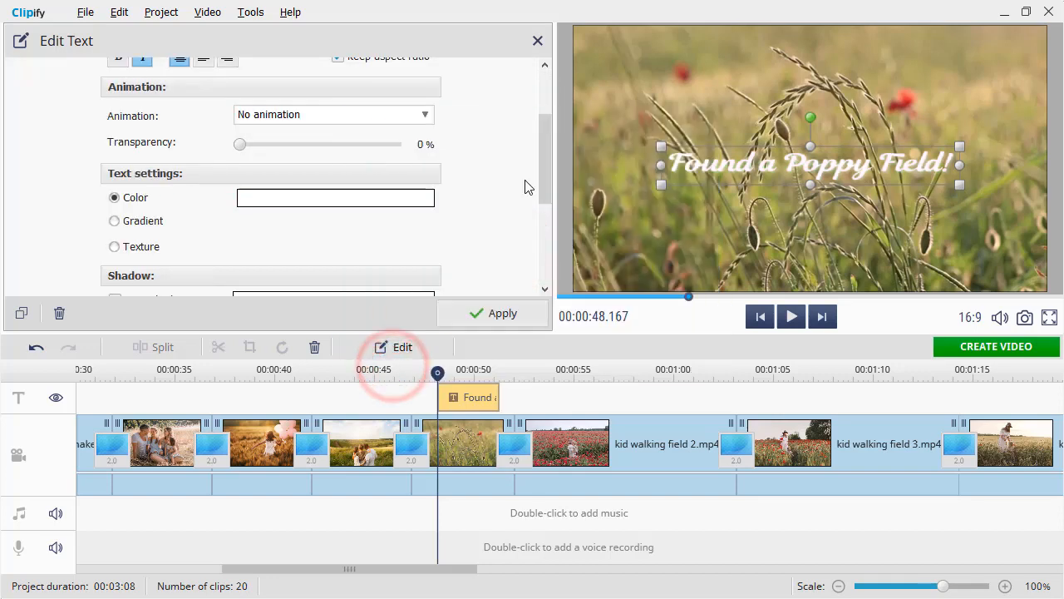
# Set the caption's drop shadow color to black
pyautogui.moveTo(547, 185); pyautogui.dragTo(548, 219)
pyautogui.click(387, 175)
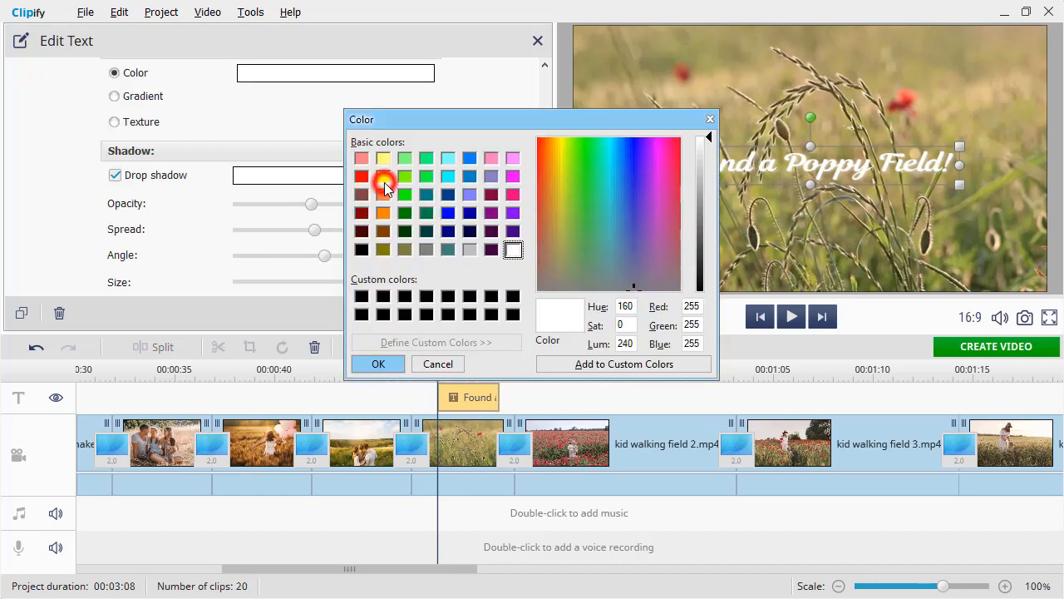
pyautogui.click(361, 247)
pyautogui.click(366, 366)
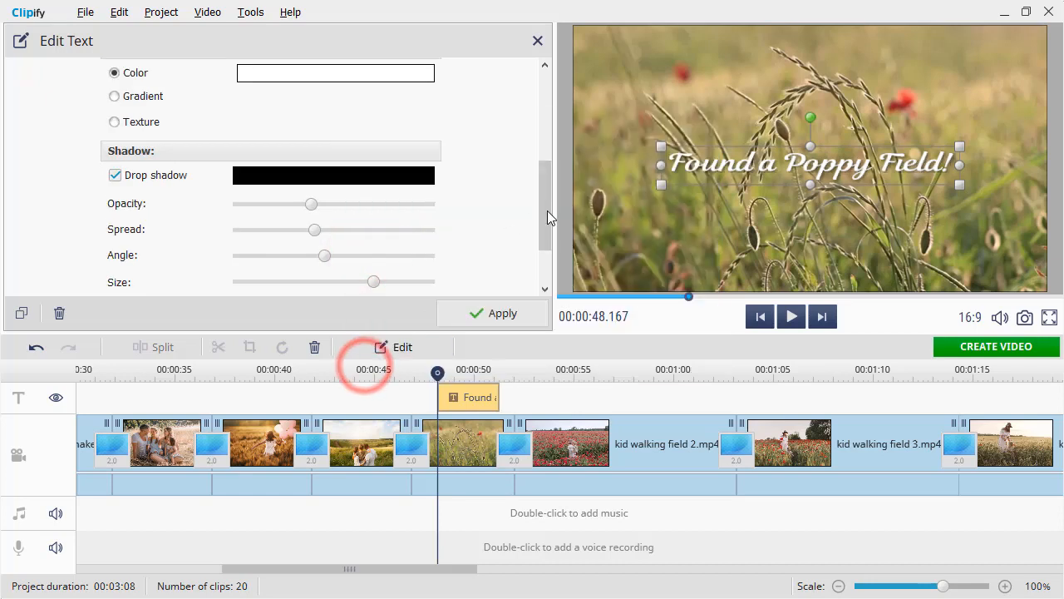
pyautogui.moveTo(548, 210); pyautogui.dragTo(548, 110)
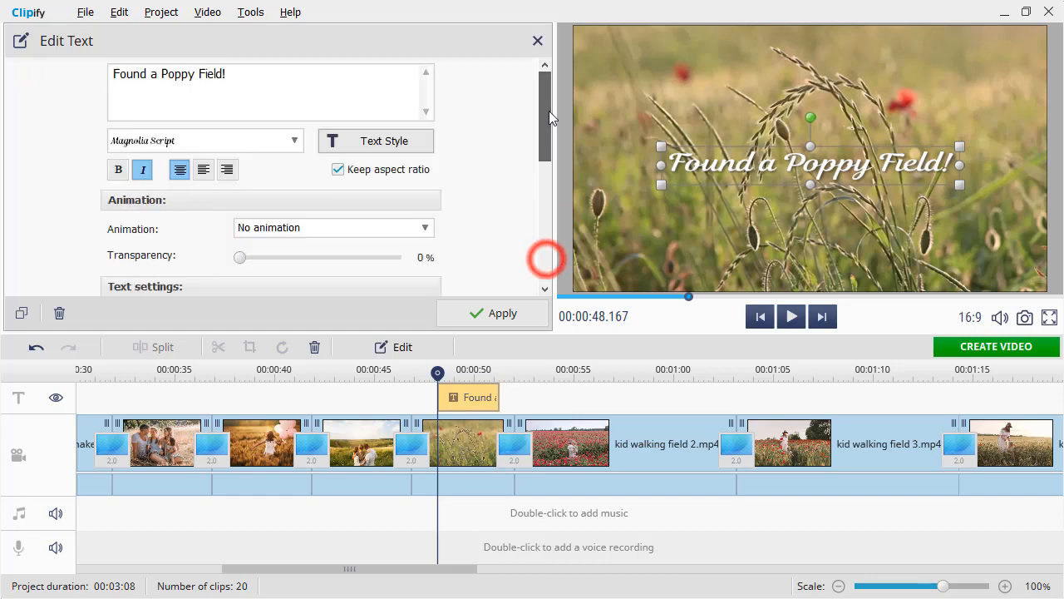
# Enlarge the "Found a Poppy Field!" caption and reposition it across the middle of the frame
pyautogui.moveTo(661, 185); pyautogui.dragTo(602, 193)
pyautogui.moveTo(668, 166); pyautogui.dragTo(720, 164)
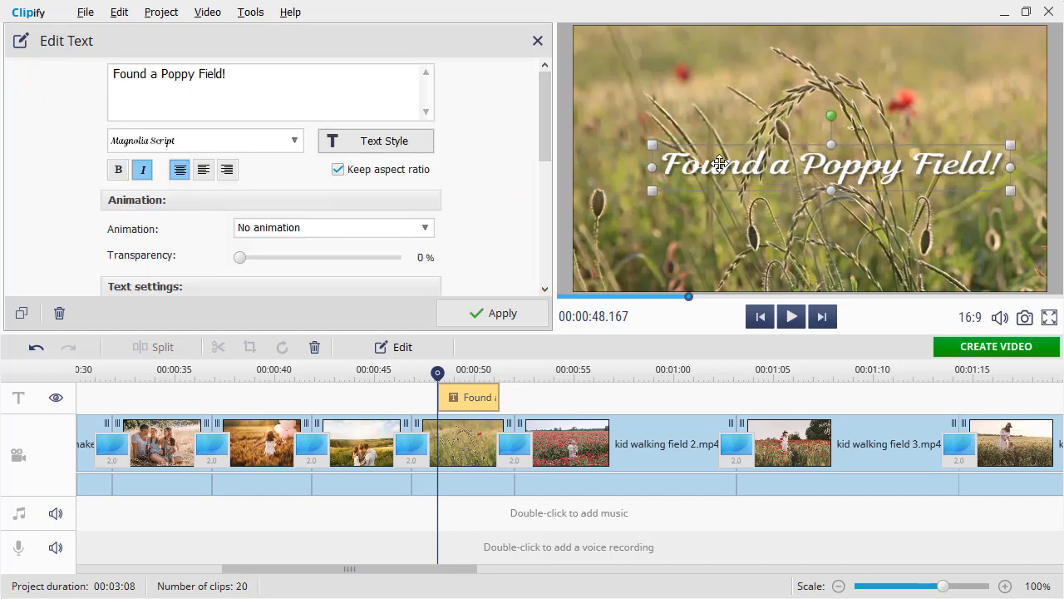
# Give the poppy caption a Smooth fade-in & out animation with 9% transparency, apply the changes and preview them
pyautogui.click(356, 230)
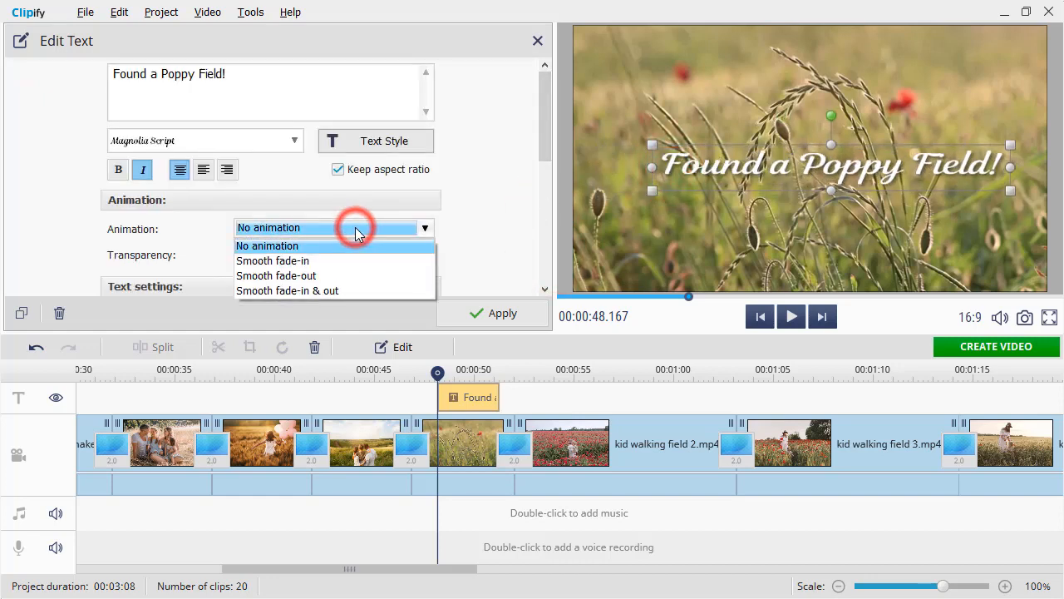
pyautogui.click(348, 293)
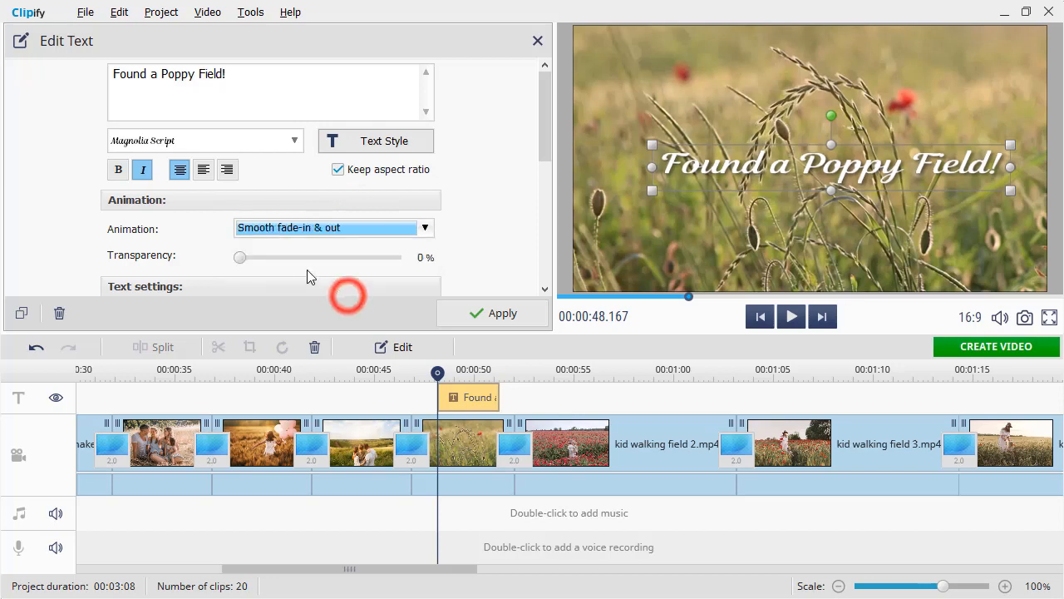
pyautogui.click(255, 258)
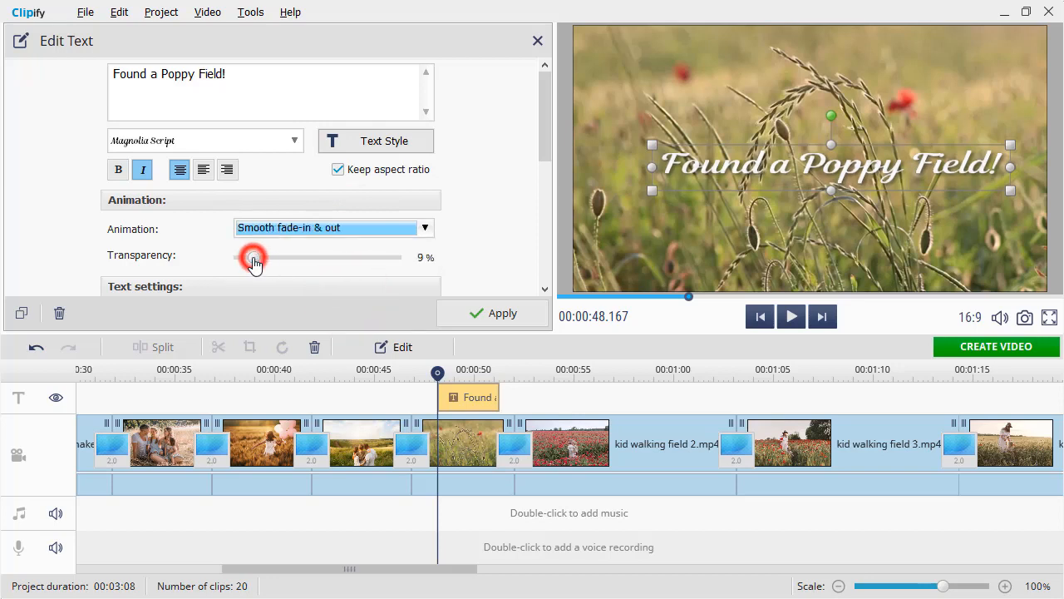
pyautogui.click(468, 313)
pyautogui.click(794, 325)
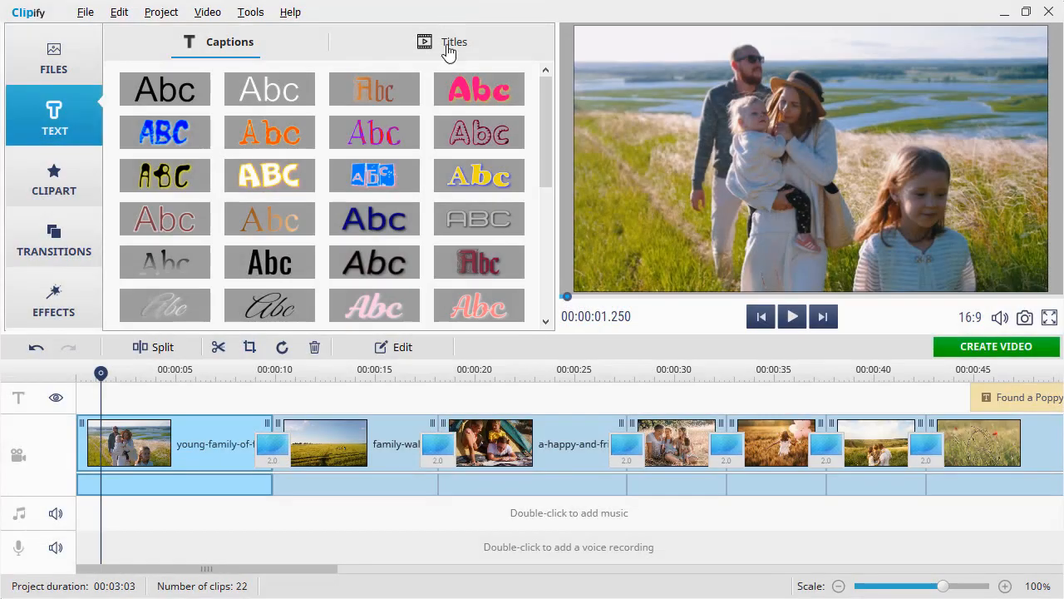
# Insert the dark city title template with yellow text at the project start, titled "Travelling Together" with a subtitle beginning "Summer", and preview it
pyautogui.click(448, 49)
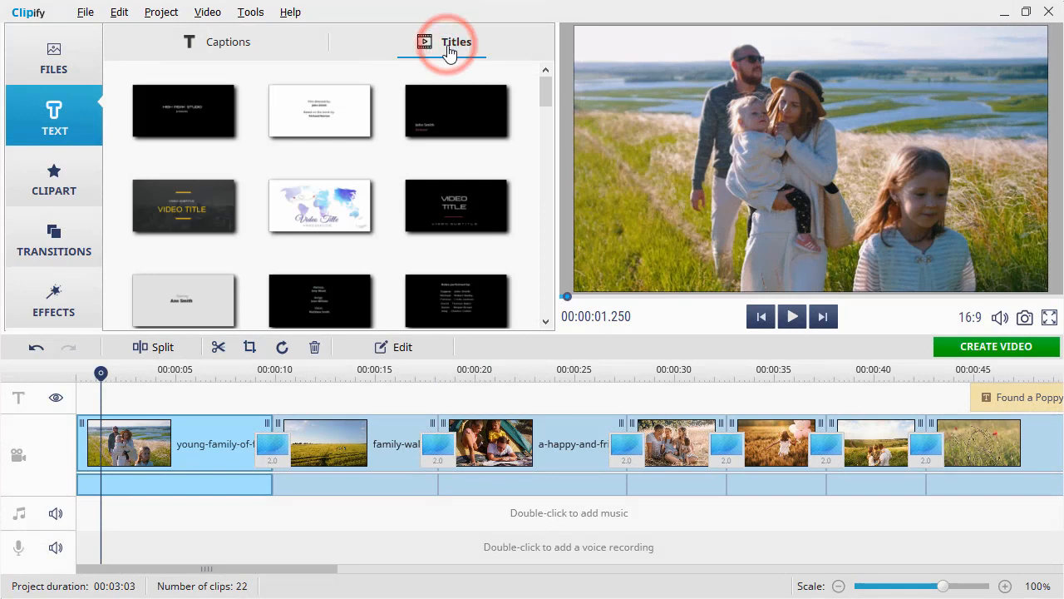
pyautogui.moveTo(545, 94)
pyautogui.mouseDown()
pyautogui.moveTo(544, 281)
pyautogui.moveTo(540, 95)
pyautogui.mouseUp()
pyautogui.moveTo(165, 202); pyautogui.dragTo(77, 440)
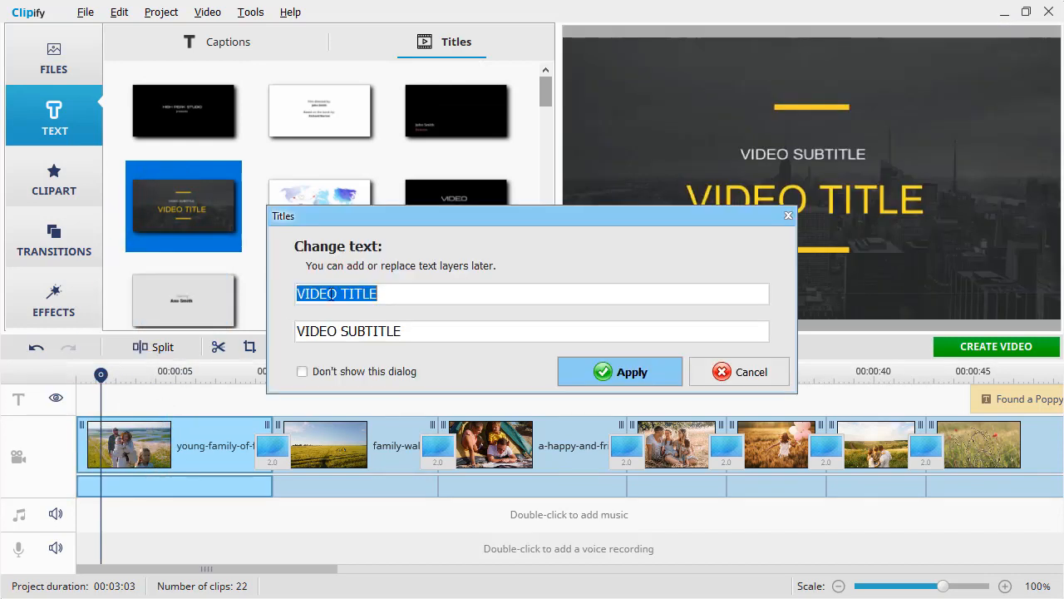
pyautogui.write('Travelling Together')
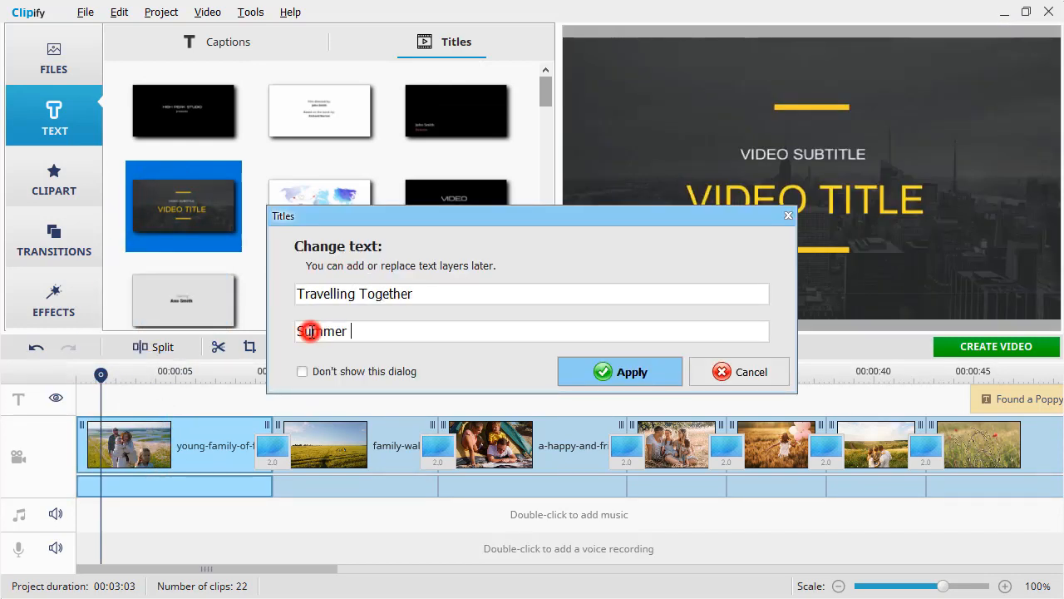
pyautogui.click(566, 380)
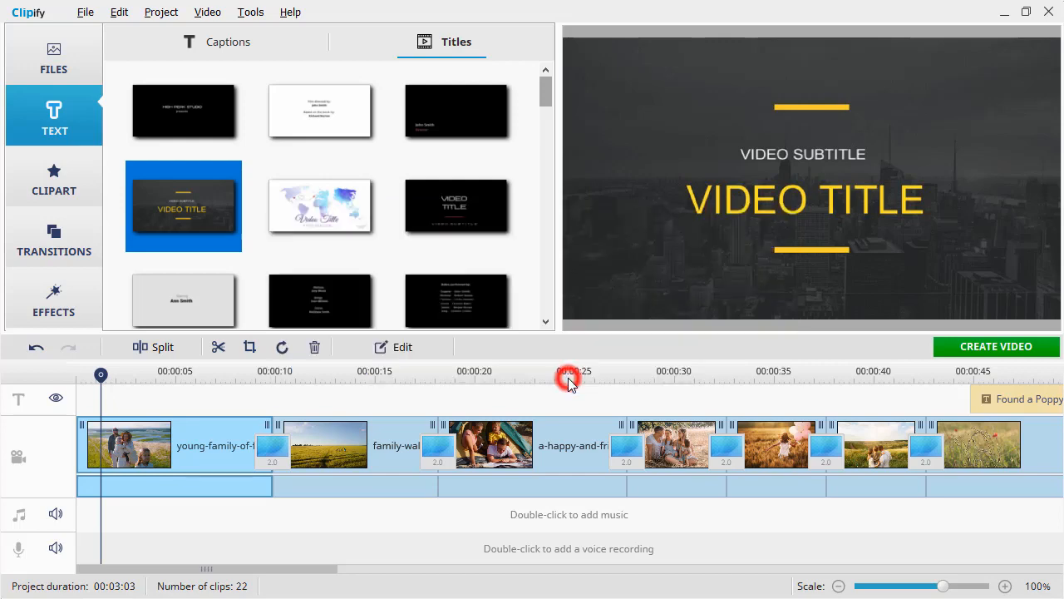
pyautogui.click(794, 322)
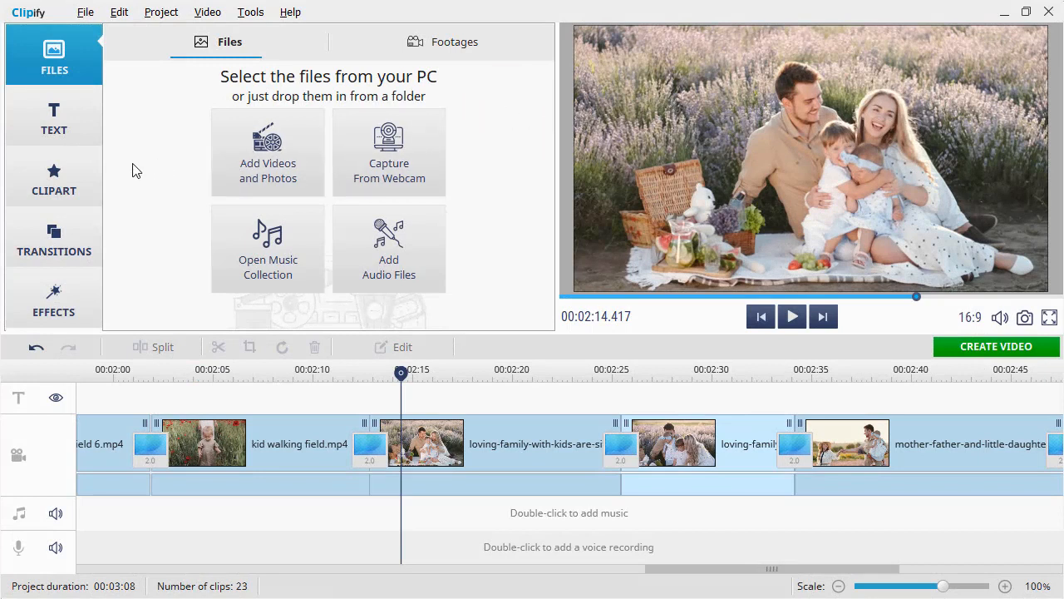
# Add the teal oval speech bubble sticker over the family picnic clip at about 00:02:14
pyautogui.click(70, 185)
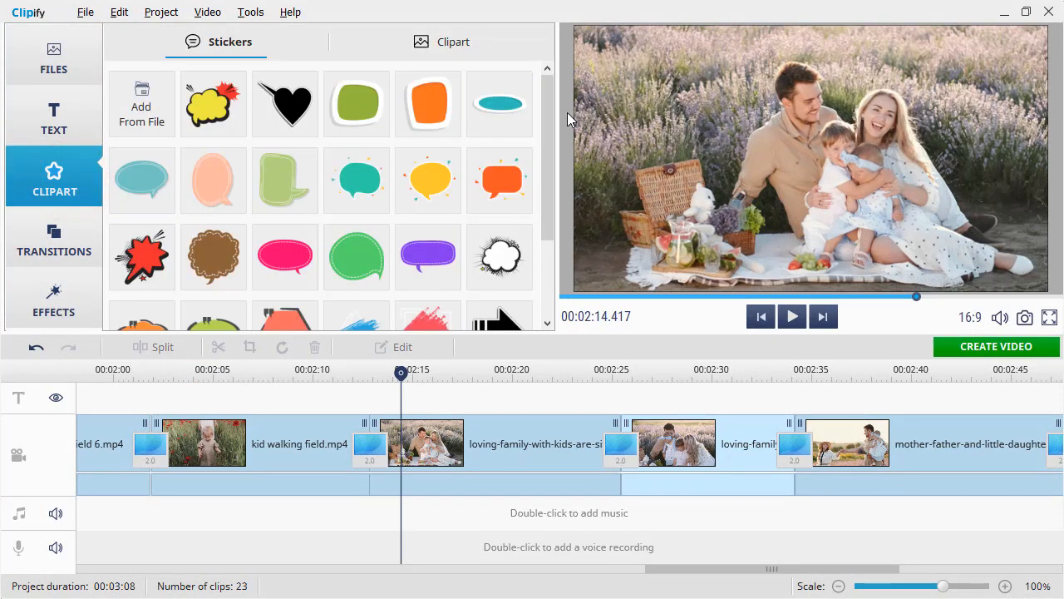
pyautogui.moveTo(551, 113)
pyautogui.mouseDown()
pyautogui.moveTo(550, 126)
pyautogui.moveTo(546, 97)
pyautogui.mouseUp()
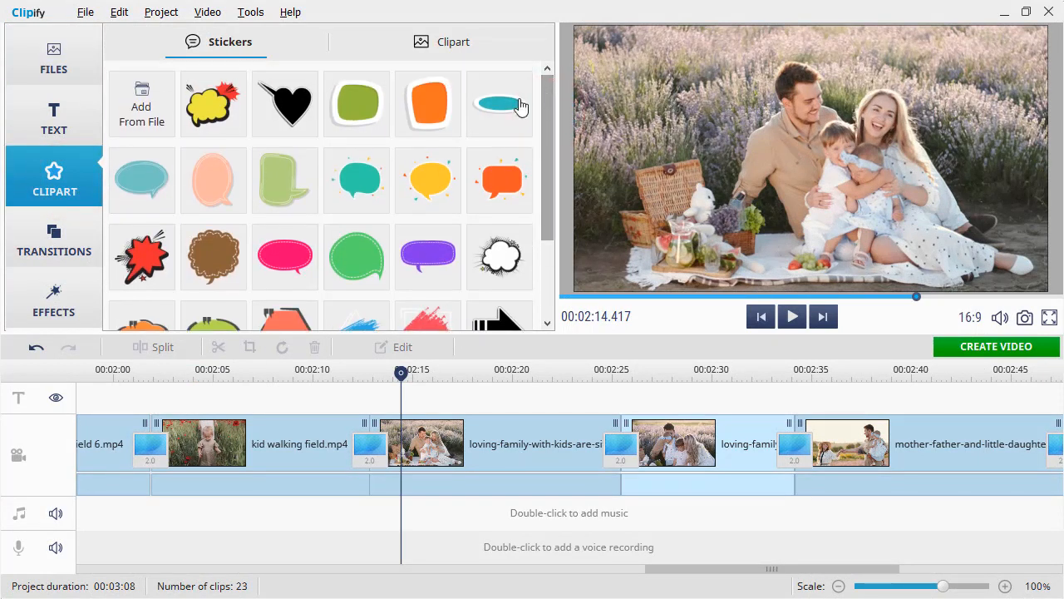
pyautogui.moveTo(152, 195); pyautogui.dragTo(426, 404)
# Move the speech bubble sticker to the upper-left area of the frame beside the father, enlarge and tilt it, and apply the changes
pyautogui.click(449, 394)
pyautogui.moveTo(811, 148); pyautogui.dragTo(650, 73)
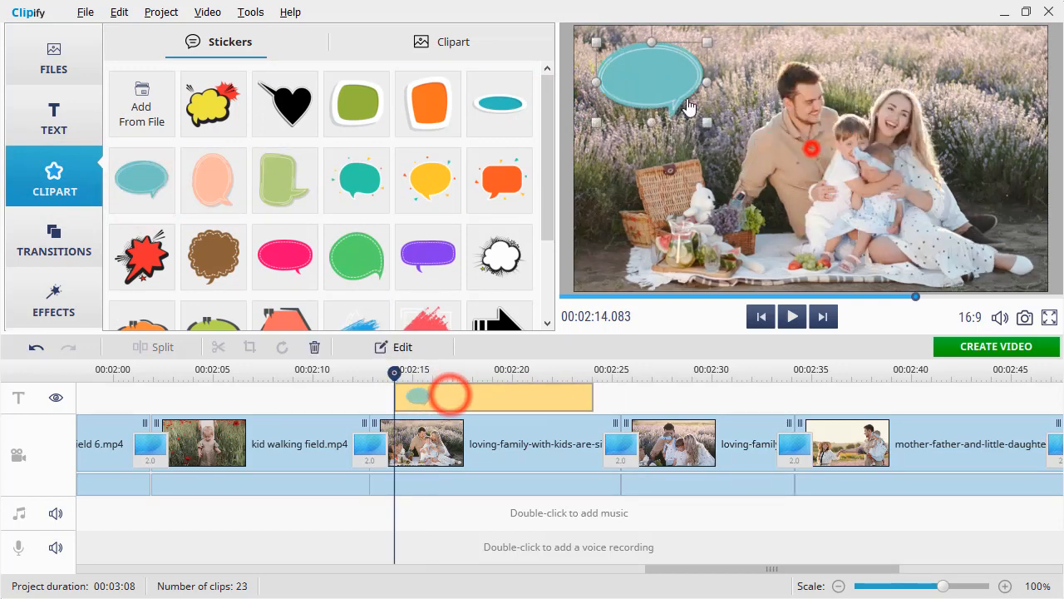
pyautogui.moveTo(705, 122); pyautogui.dragTo(760, 163)
pyautogui.moveTo(675, 69); pyautogui.dragTo(686, 95)
pyautogui.moveTo(689, 36); pyautogui.dragTo(656, 42)
pyautogui.moveTo(701, 140); pyautogui.dragTo(693, 123)
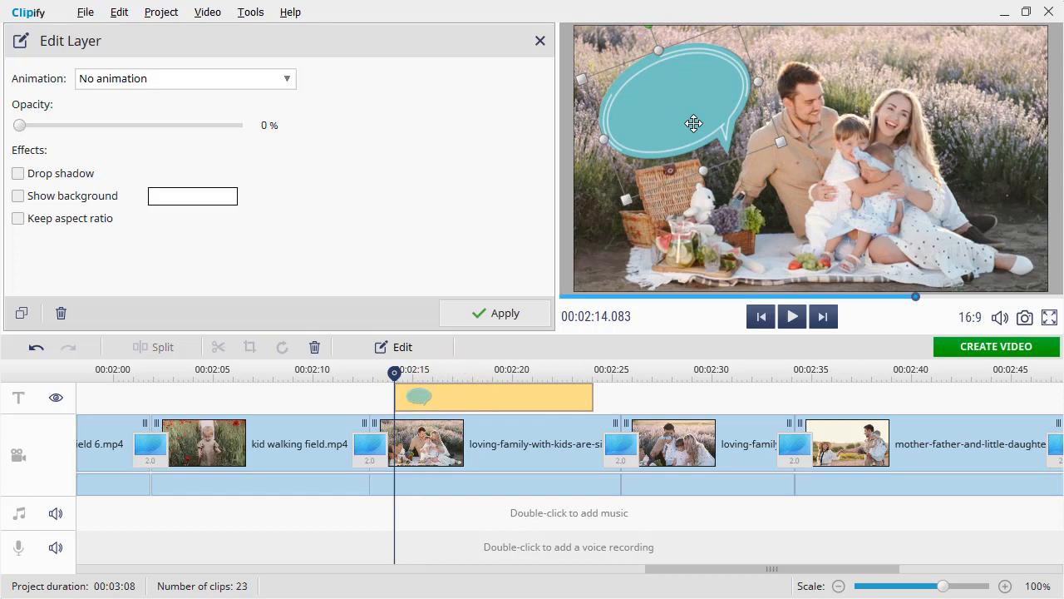
pyautogui.click(518, 309)
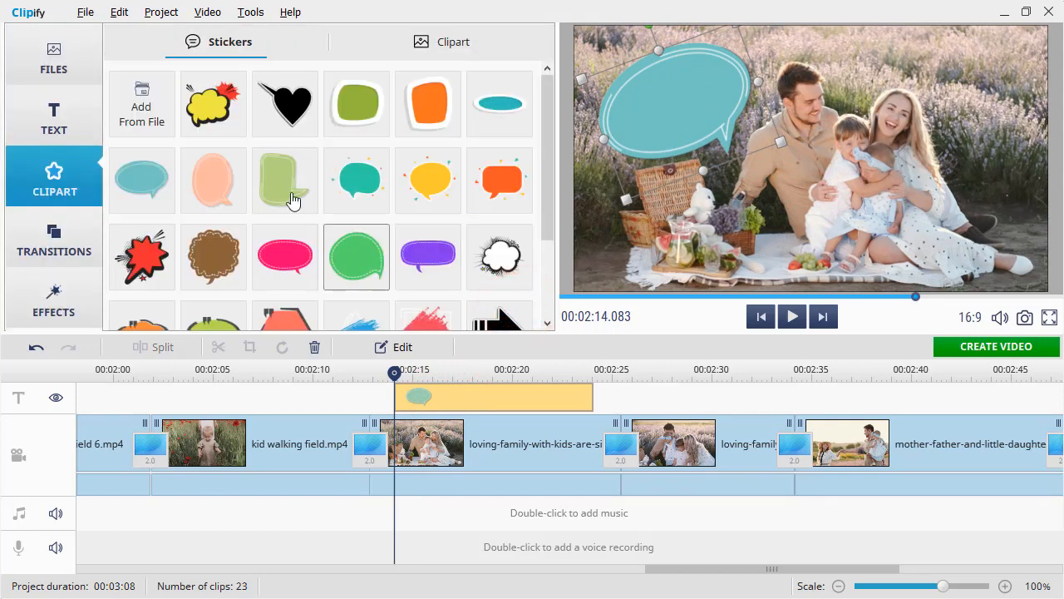
# Add a white cartoon-style caption reading "Let's Play!", fit it tilted inside the speech bubble, and preview the result
pyautogui.click(82, 122)
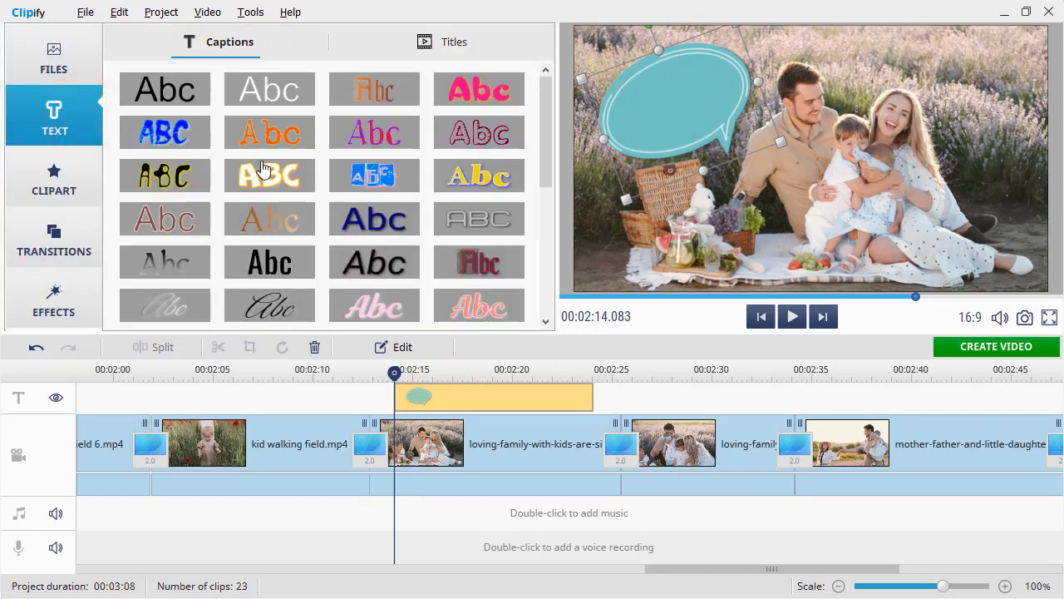
pyautogui.moveTo(277, 179); pyautogui.dragTo(452, 395)
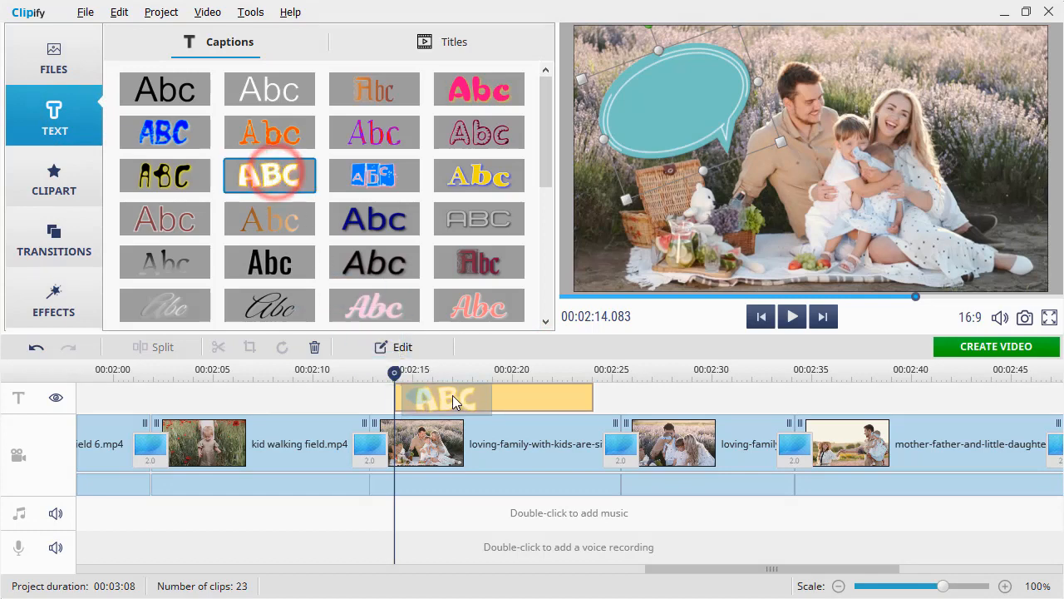
pyautogui.hotkey('ctrl', 'a')
pyautogui.write("Let's Play!")
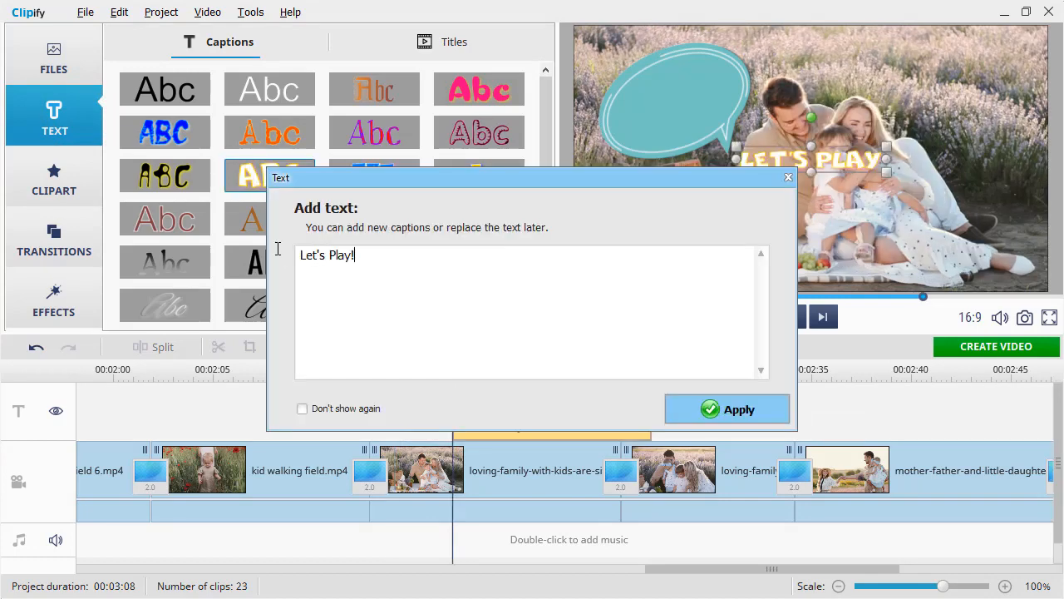
pyautogui.click(736, 410)
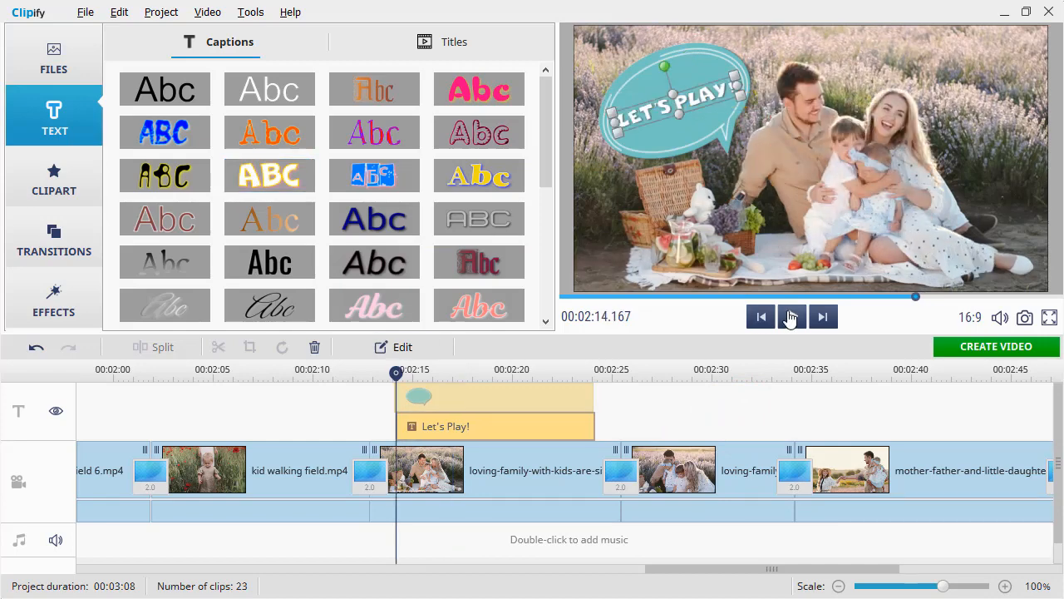
pyautogui.click(790, 317)
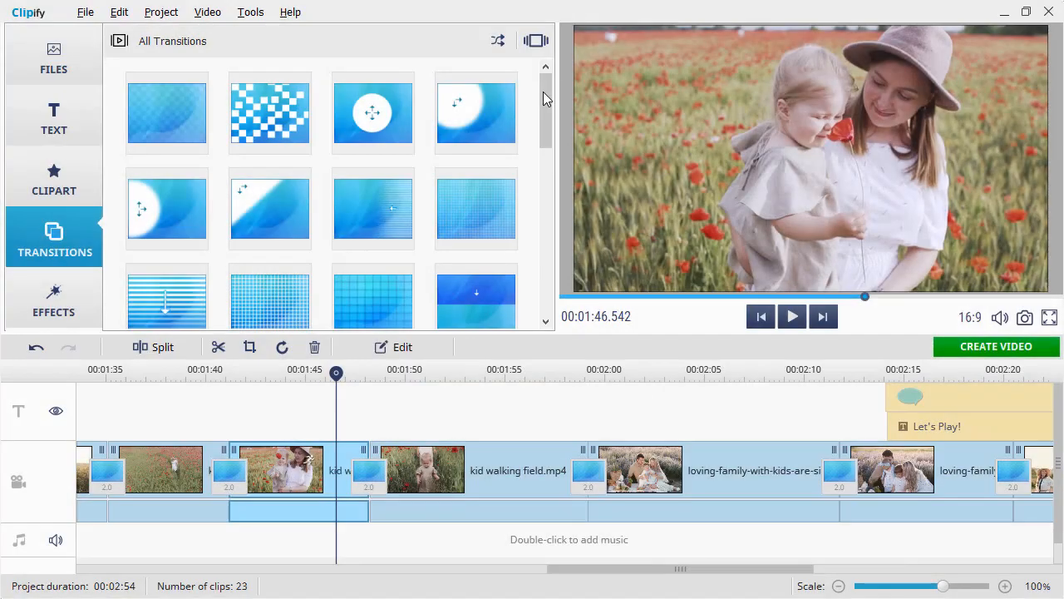
# Place a diagonal wipe transition before kid walking field.mp4 and preview it
pyautogui.moveTo(543, 98)
pyautogui.mouseDown()
pyautogui.moveTo(532, 247)
pyautogui.moveTo(554, 82)
pyautogui.mouseUp()
pyautogui.moveTo(281, 209); pyautogui.dragTo(372, 471)
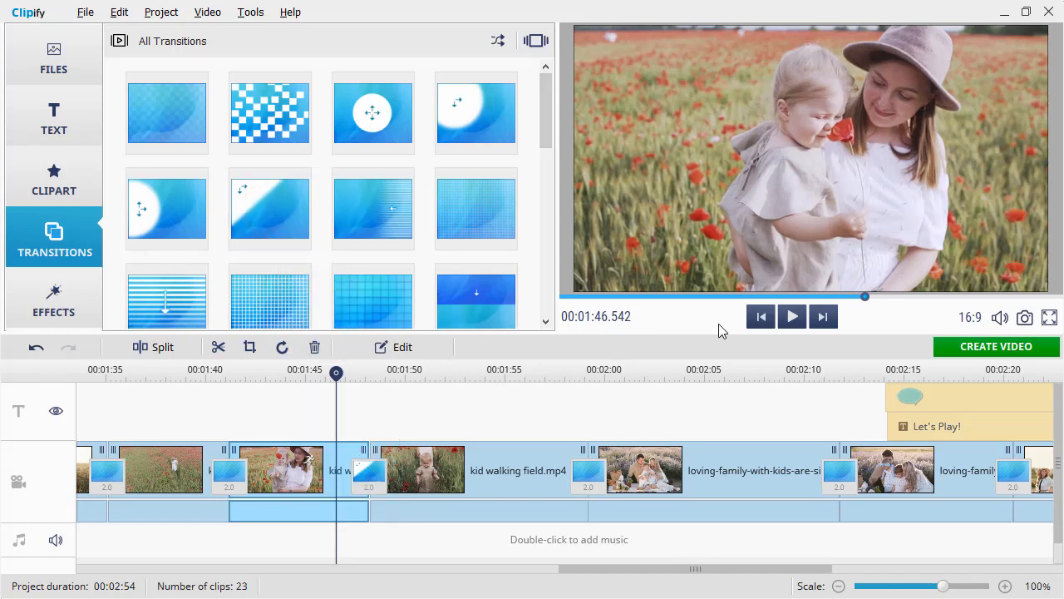
pyautogui.click(793, 320)
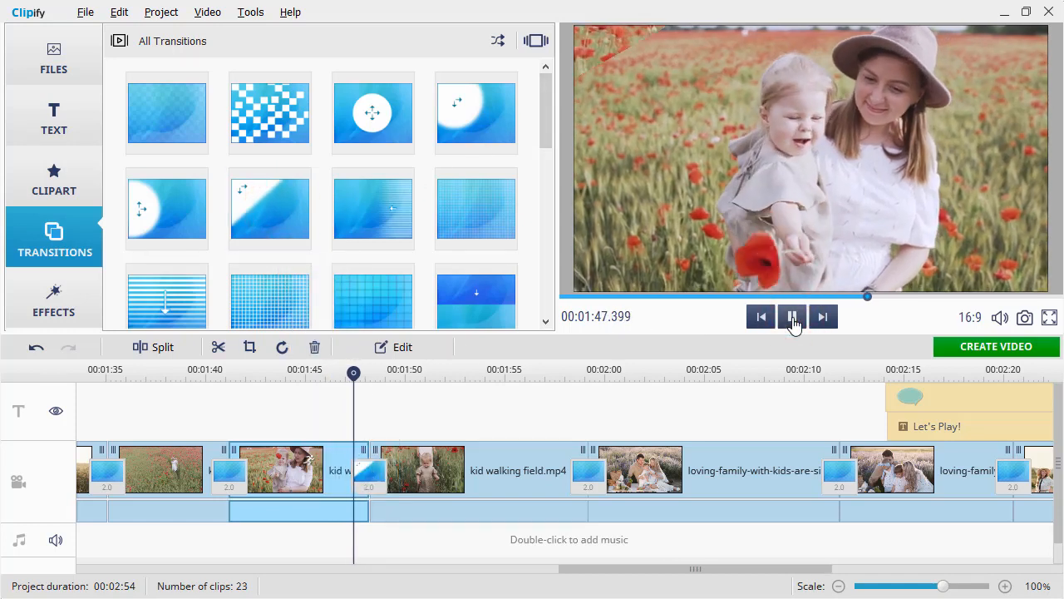
pyautogui.click(793, 320)
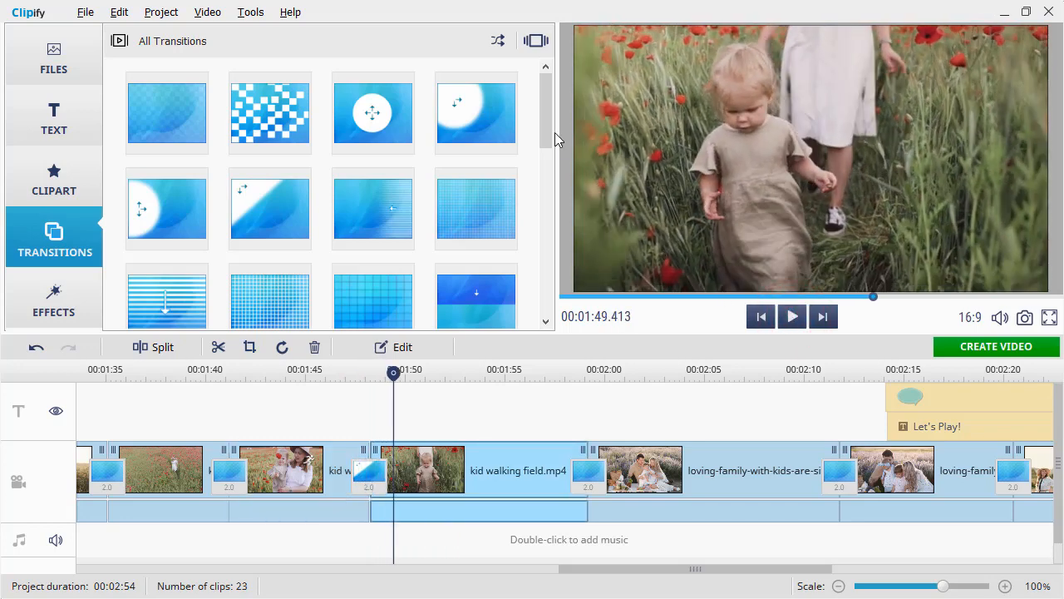
# Apply random transitions between all the clips on the timeline
pyautogui.click(498, 41)
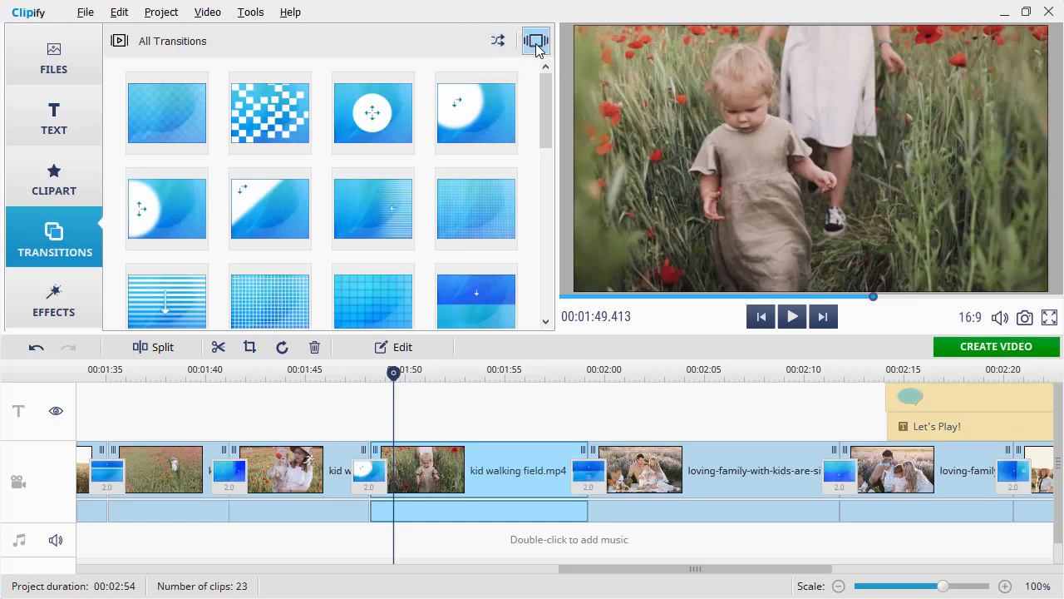
pyautogui.click(537, 43)
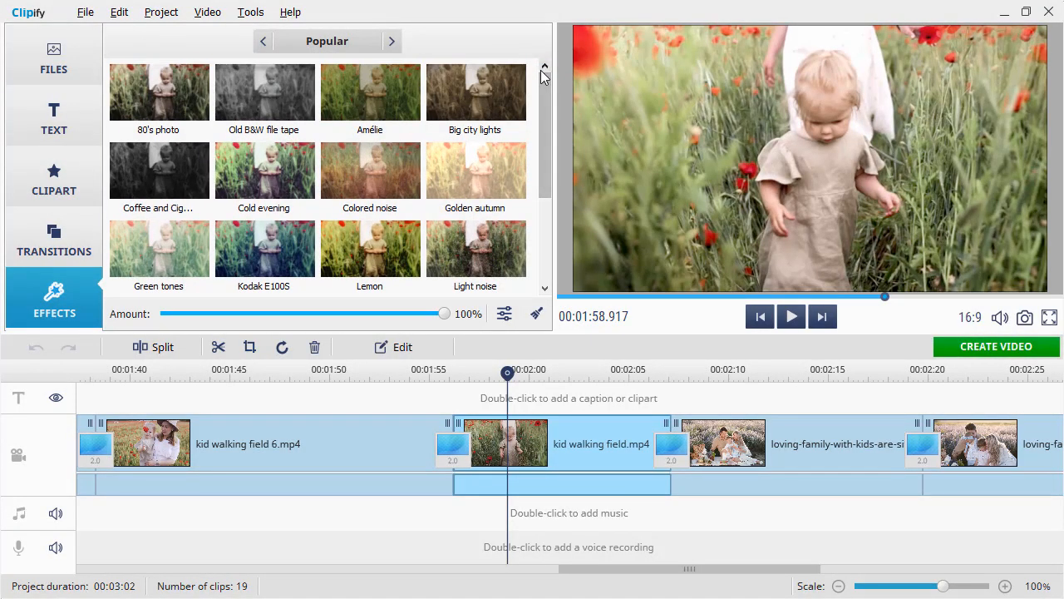
# Try the Amélie and Cold evening effects, as well as Summer colors from the Romantic category, on kid walking field.mp4
pyautogui.click(355, 40)
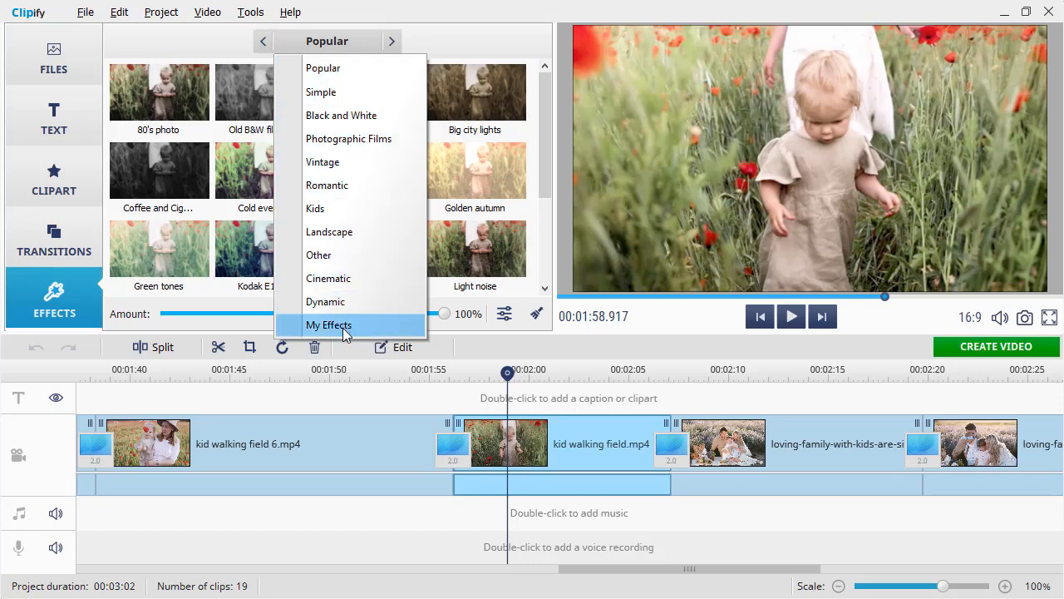
pyautogui.click(444, 44)
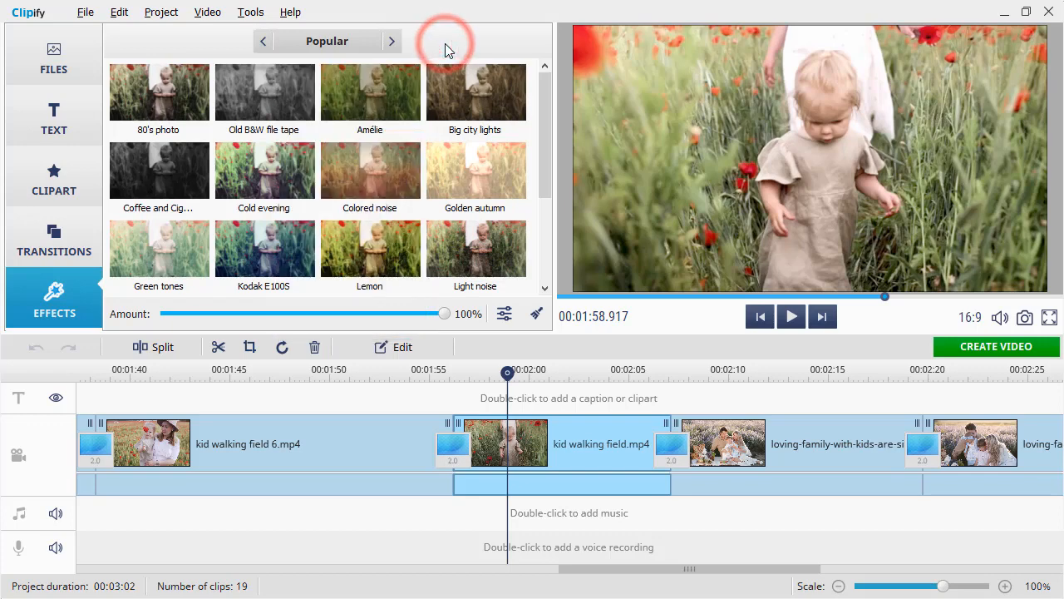
pyautogui.click(359, 90)
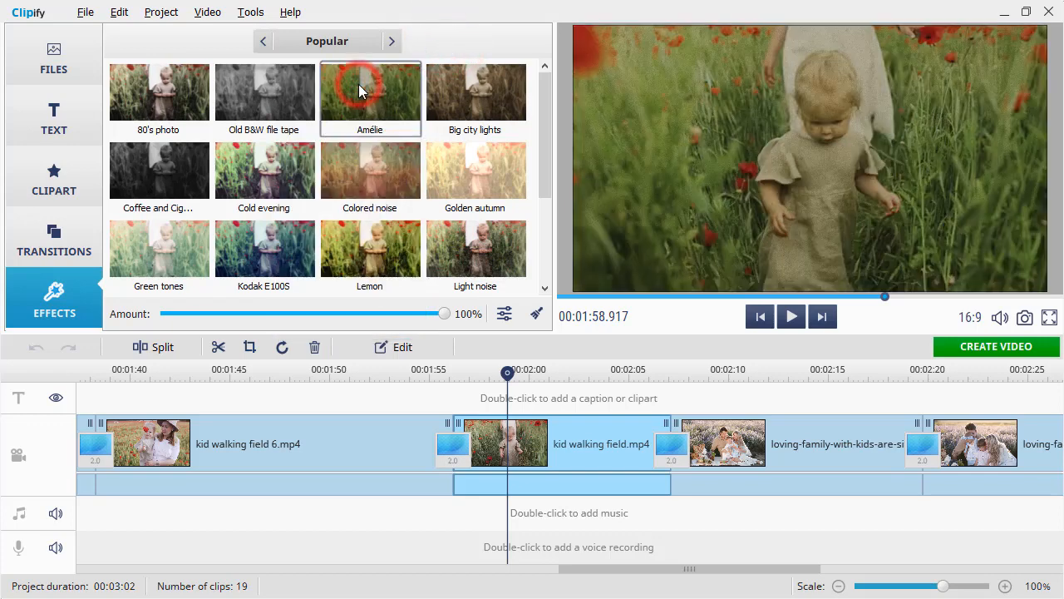
pyautogui.click(280, 175)
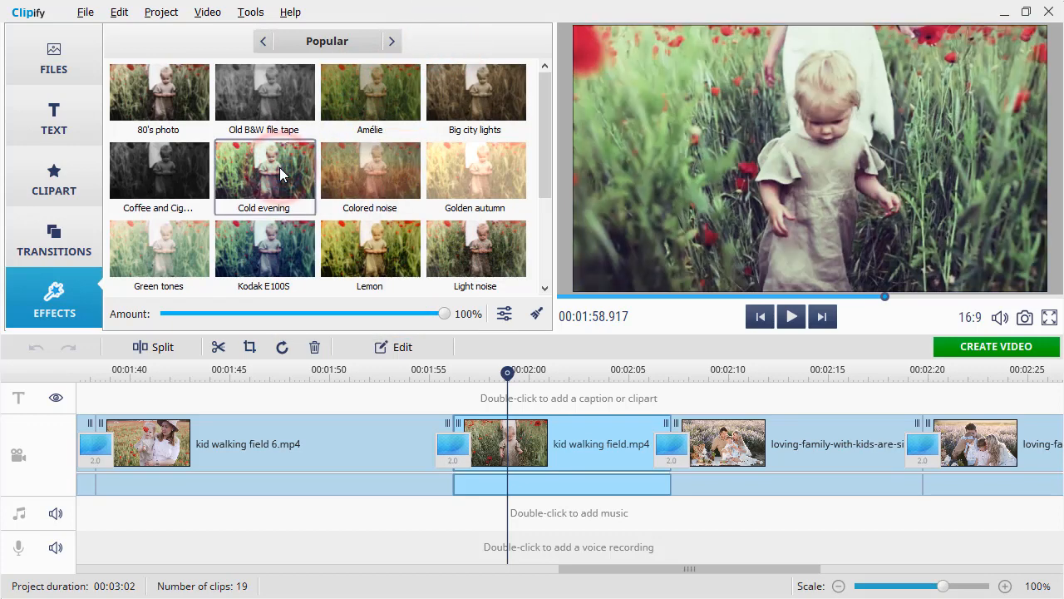
pyautogui.click(331, 38)
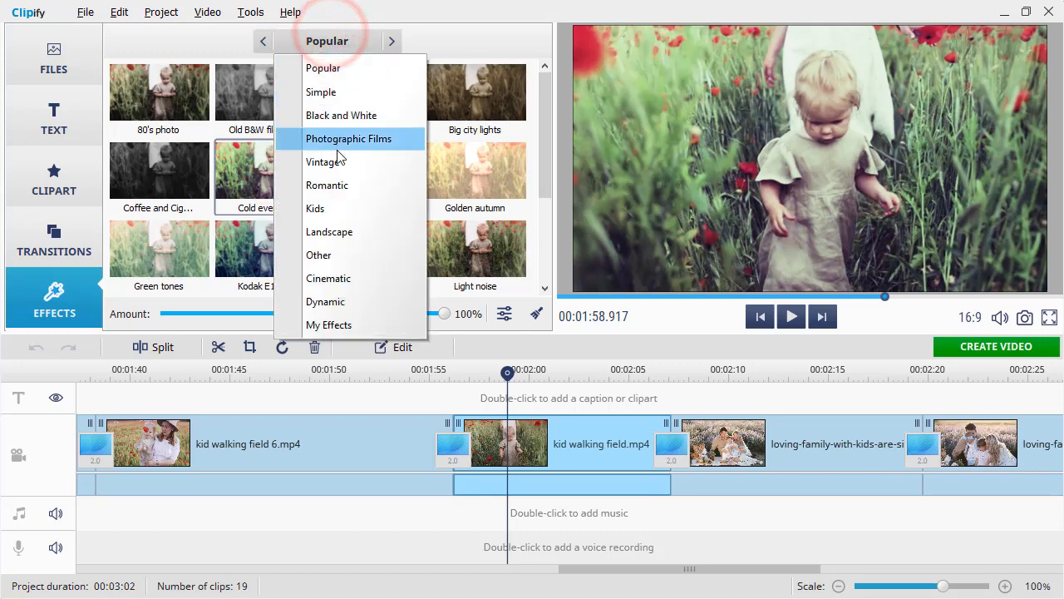
pyautogui.click(339, 186)
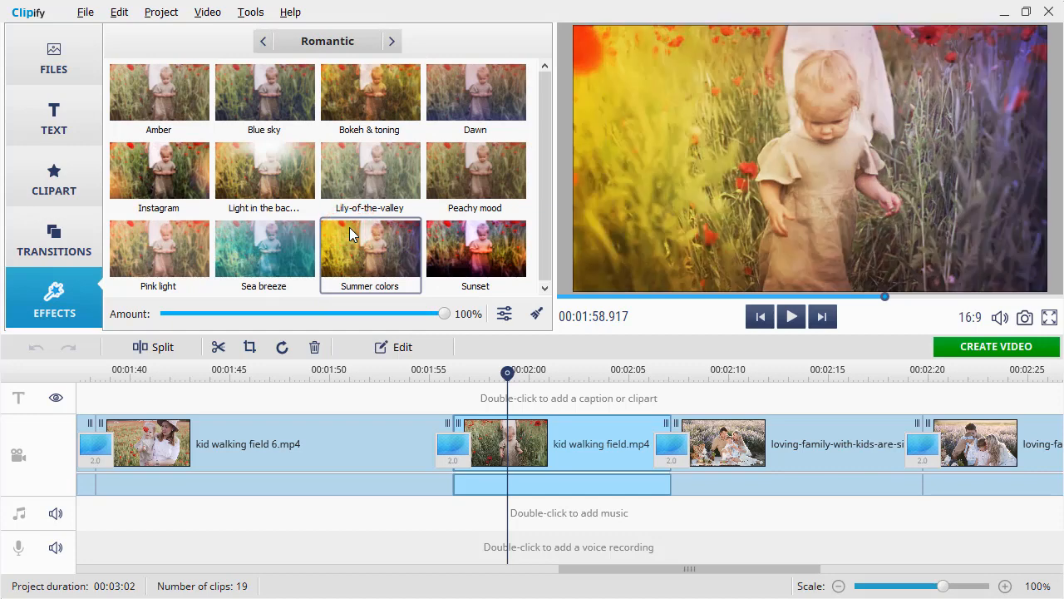
# Apply the Lemon effect from the Other category to kid walking field.mp4
pyautogui.click(327, 39)
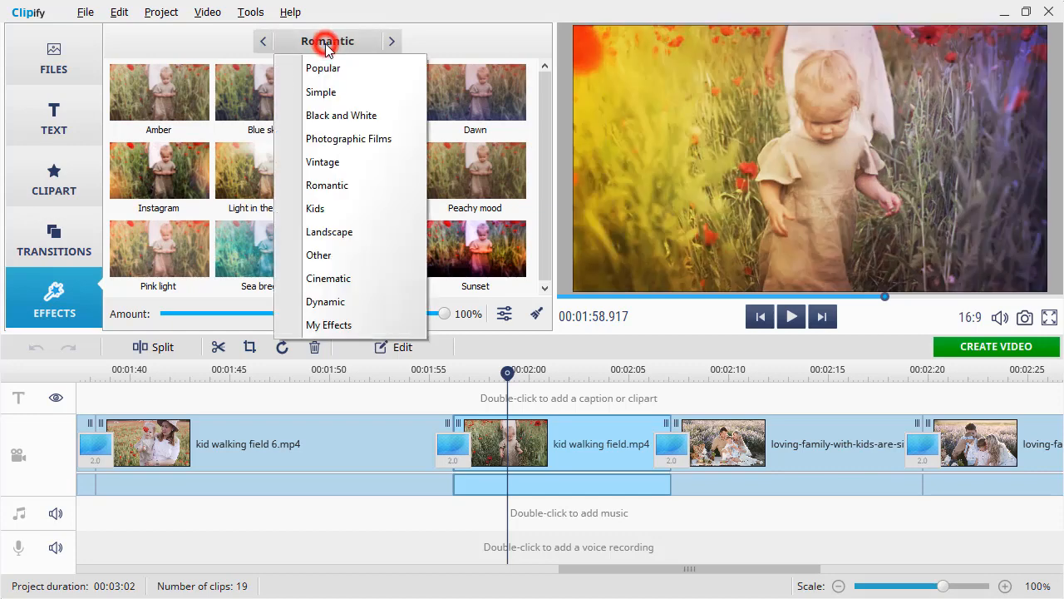
pyautogui.click(336, 254)
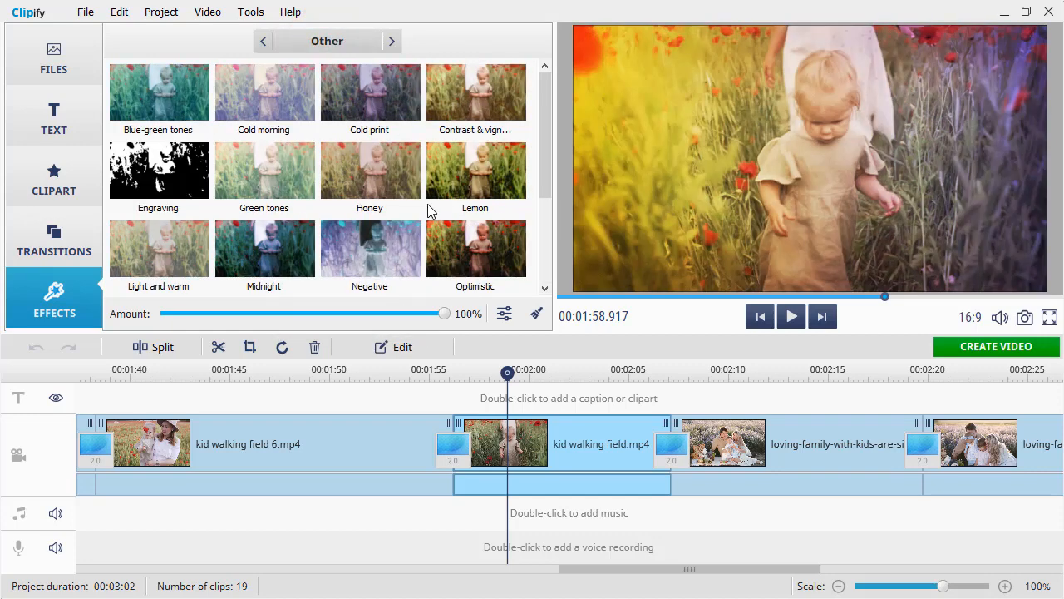
pyautogui.click(463, 188)
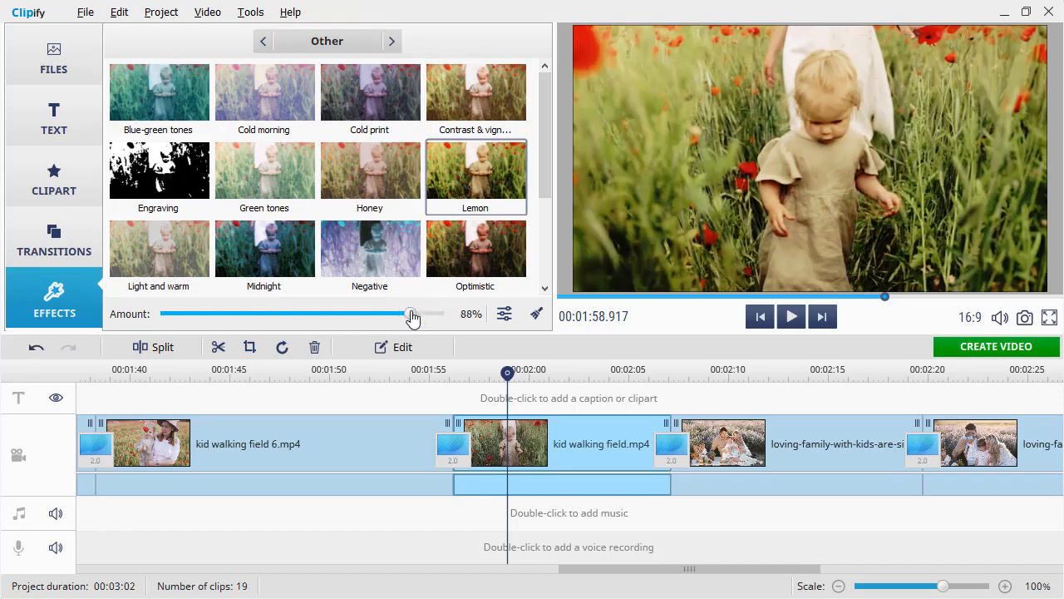
# Apply the Lemon effect at an amount of 88% to kid walking field.mp4 and preview it
pyautogui.doubleClick(480, 193)
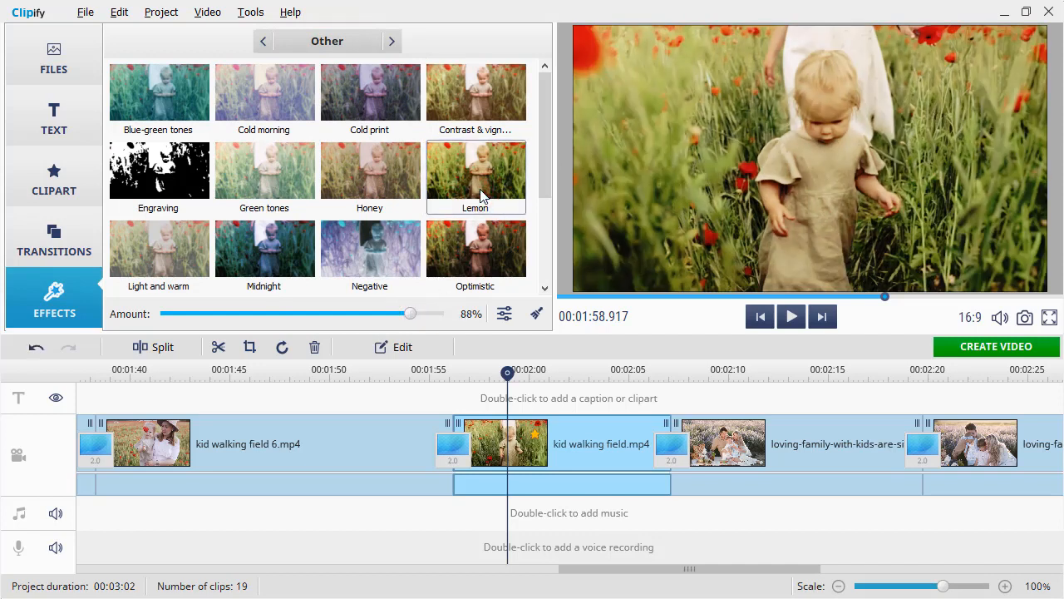
pyautogui.click(790, 317)
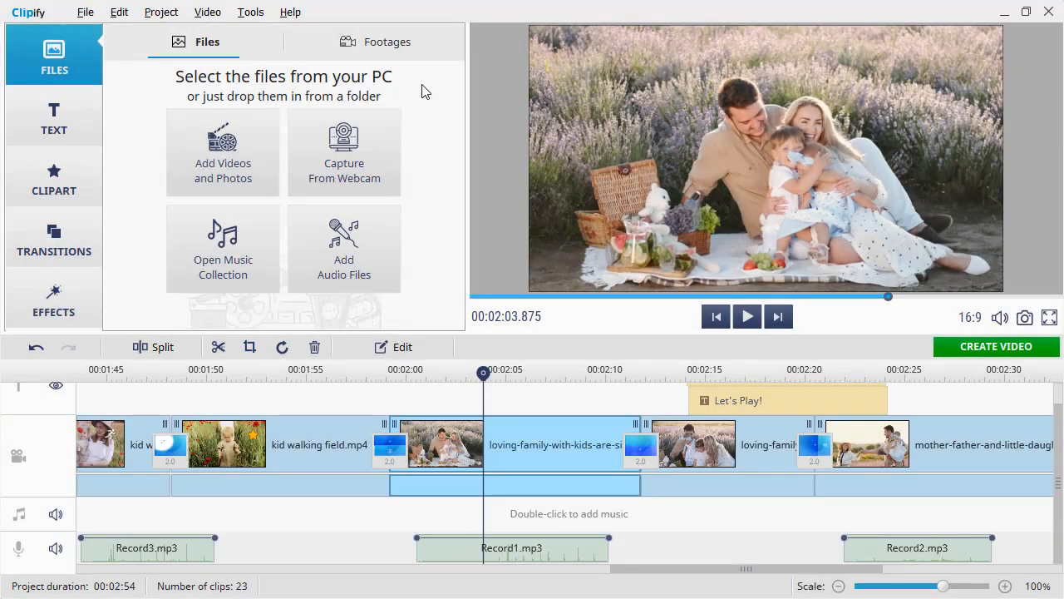
# Browse the built-in music collection and add the electronic track Summer to the project
pyautogui.click(254, 242)
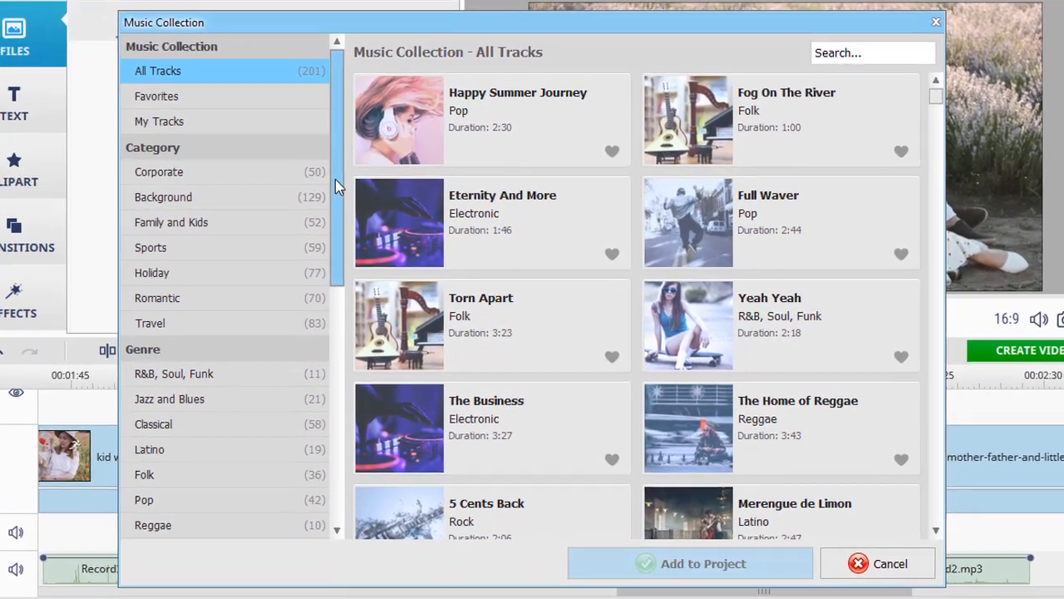
pyautogui.moveTo(336, 187); pyautogui.dragTo(337, 350)
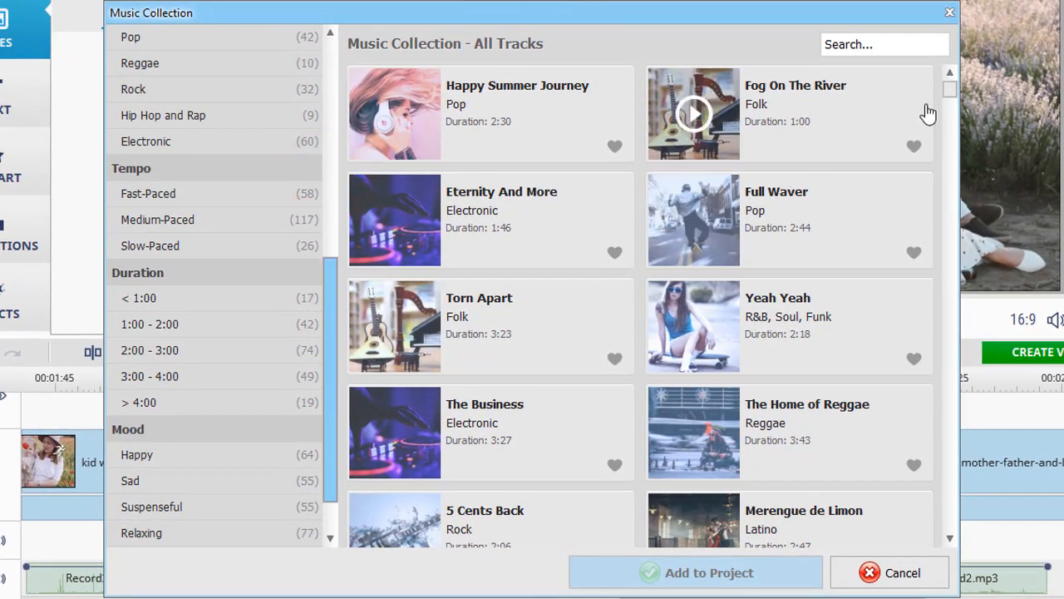
pyautogui.moveTo(949, 88); pyautogui.dragTo(948, 229)
pyautogui.click(518, 309)
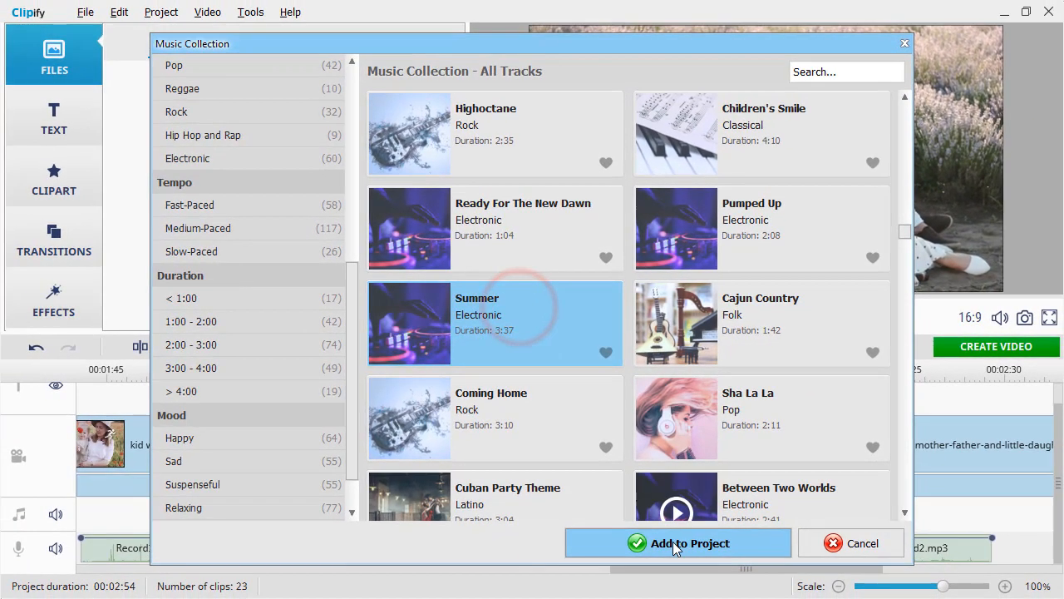
pyautogui.click(676, 544)
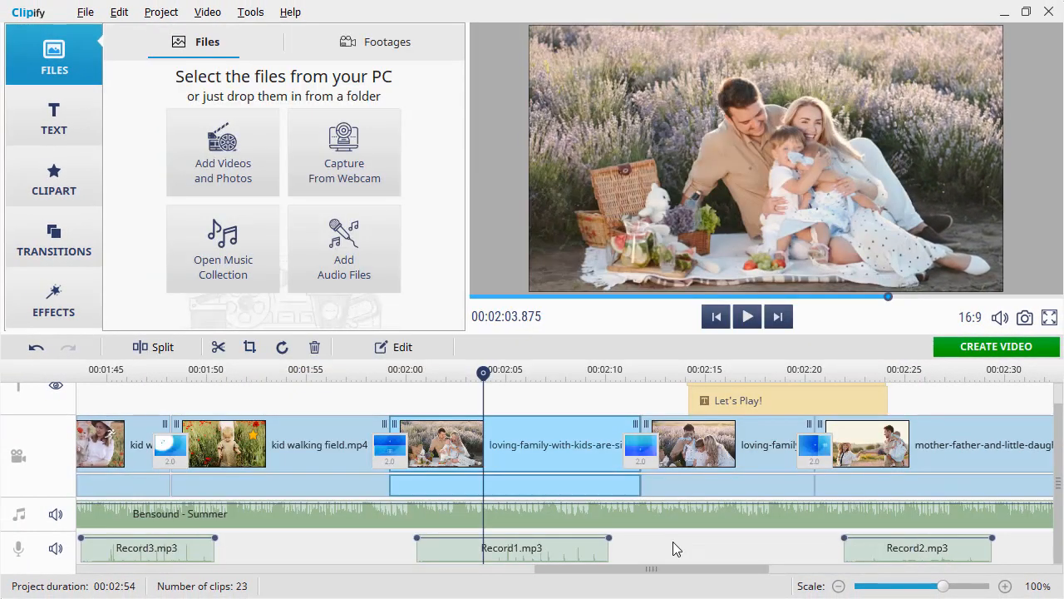
# Add two audio points close together on the Summer music track at the start of Record1.mp3
pyautogui.click(615, 508)
pyautogui.moveTo(615, 509)
pyautogui.mouseDown()
pyautogui.moveTo(615, 522)
pyautogui.moveTo(619, 509)
pyautogui.mouseUp()
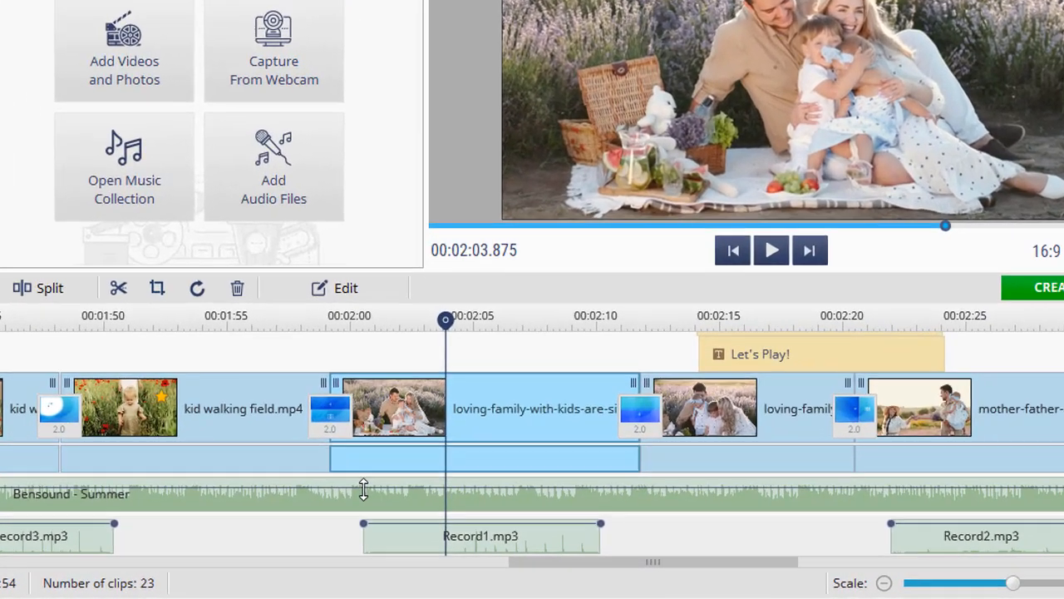
pyautogui.rightClick(418, 509)
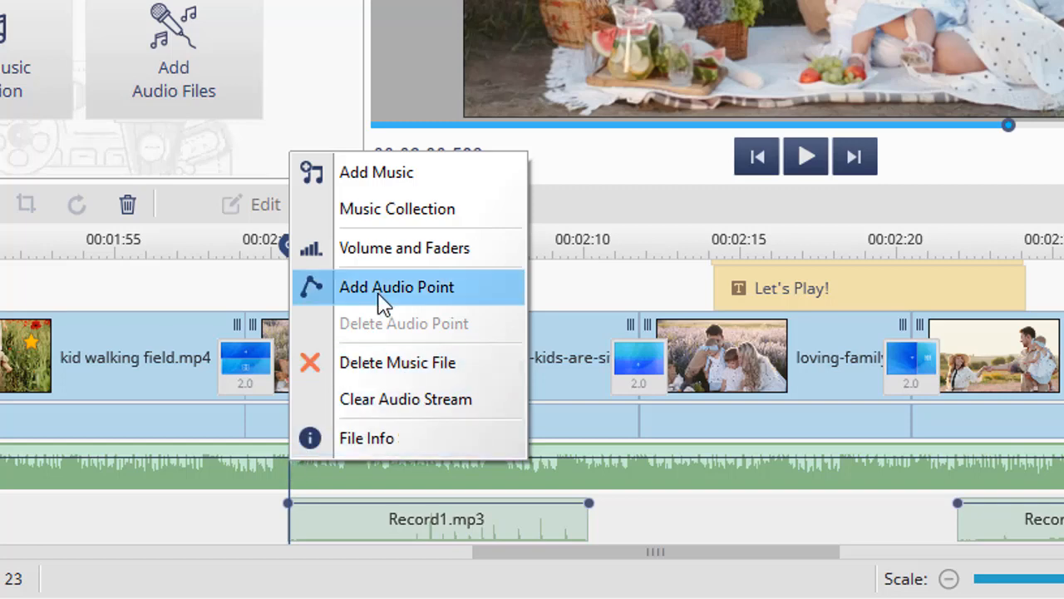
pyautogui.click(378, 291)
pyautogui.rightClick(318, 459)
pyautogui.click(395, 283)
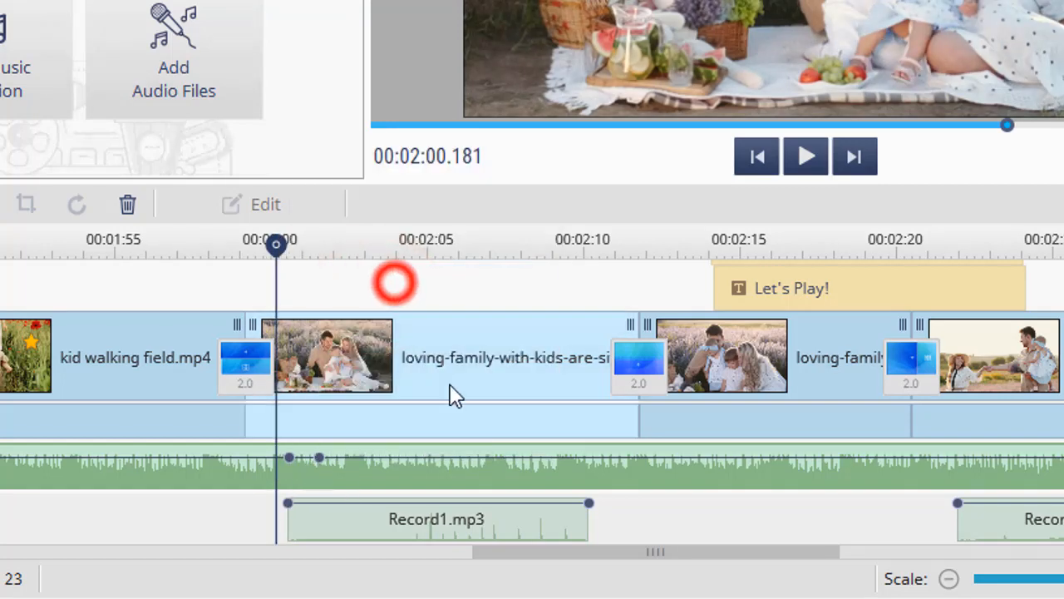
# Add two audio points on the music track near the end of Record1.mp3 and lower the two inner points to quieten the music between them
pyautogui.rightClick(558, 456)
pyautogui.click(637, 278)
pyautogui.rightClick(591, 457)
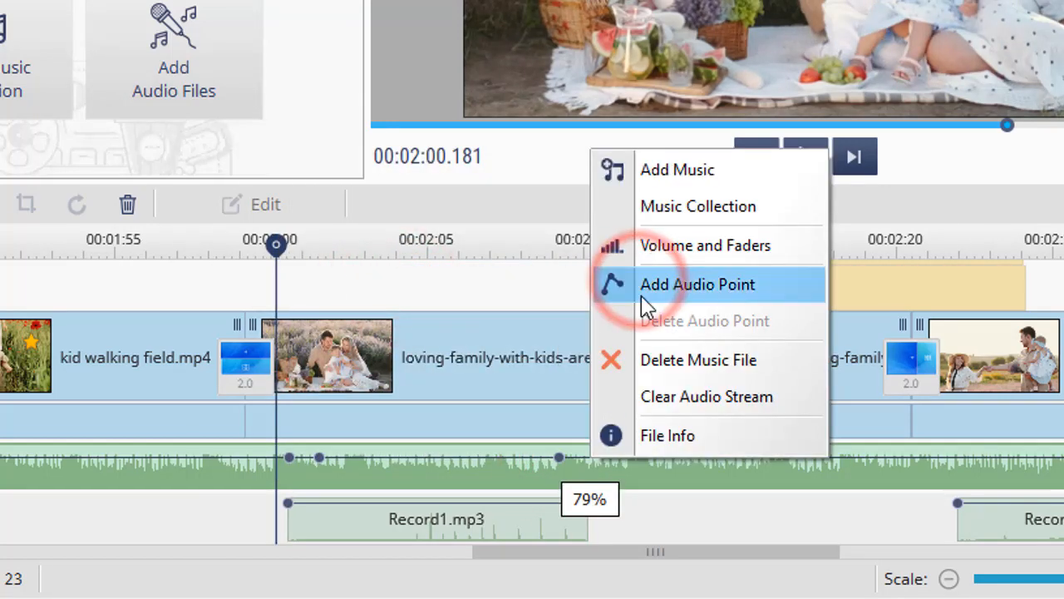
pyautogui.click(647, 306)
pyautogui.moveTo(559, 457); pyautogui.dragTo(565, 490)
pyautogui.moveTo(317, 460); pyautogui.dragTo(318, 489)
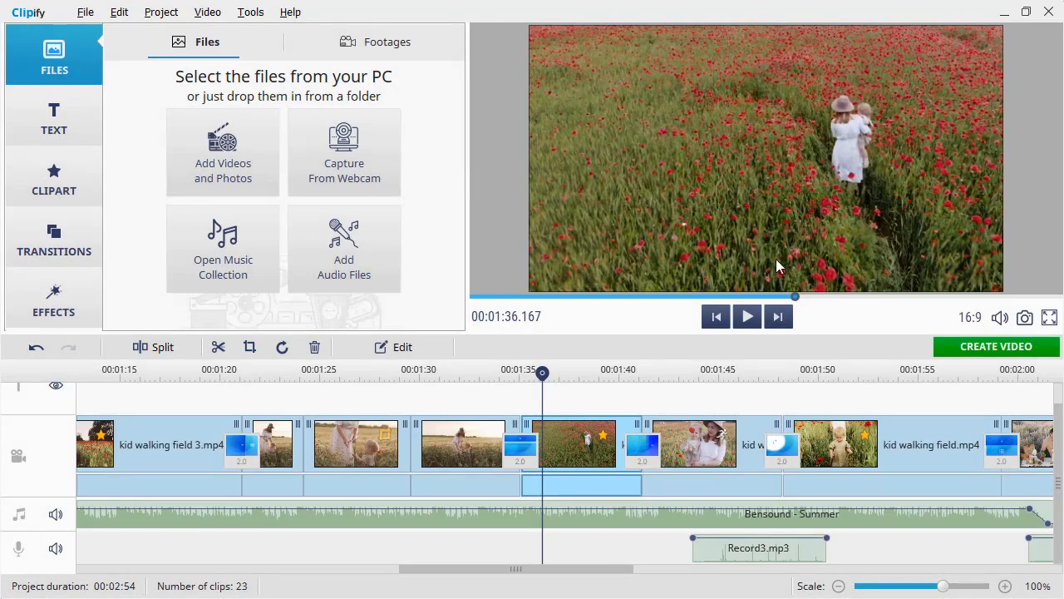
# Export the project as an HD video in MP4 format with the H.264 codec at 1280x720 and 3573 Kbps
pyautogui.click(981, 349)
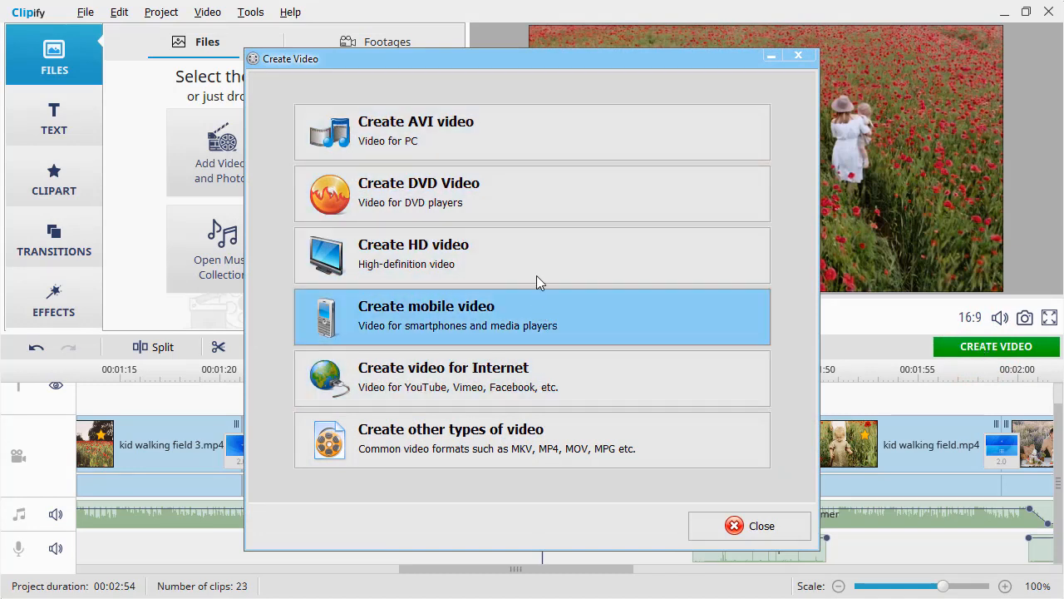
pyautogui.click(502, 261)
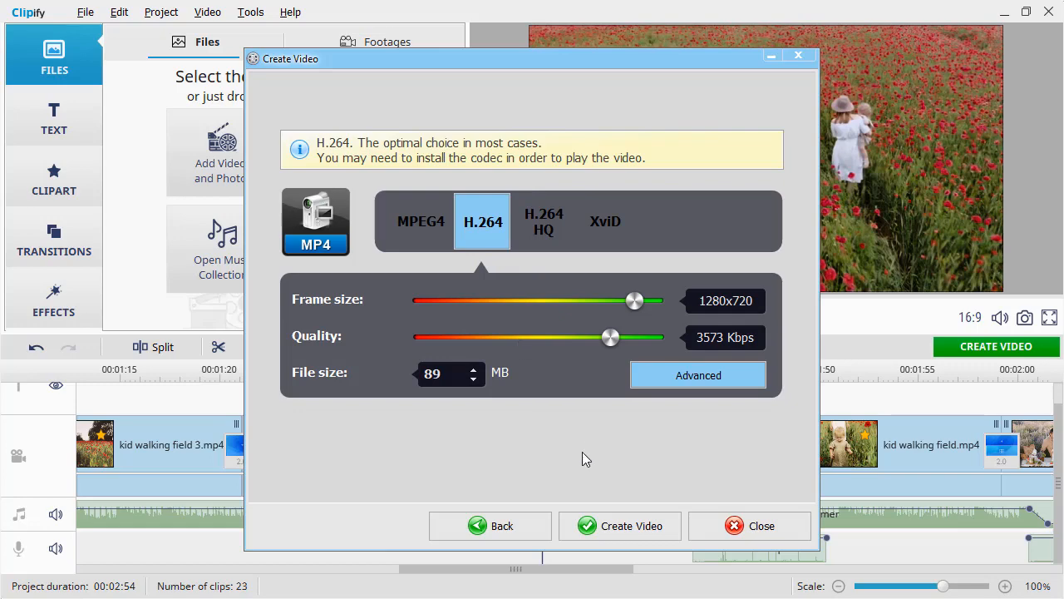
pyautogui.click(616, 526)
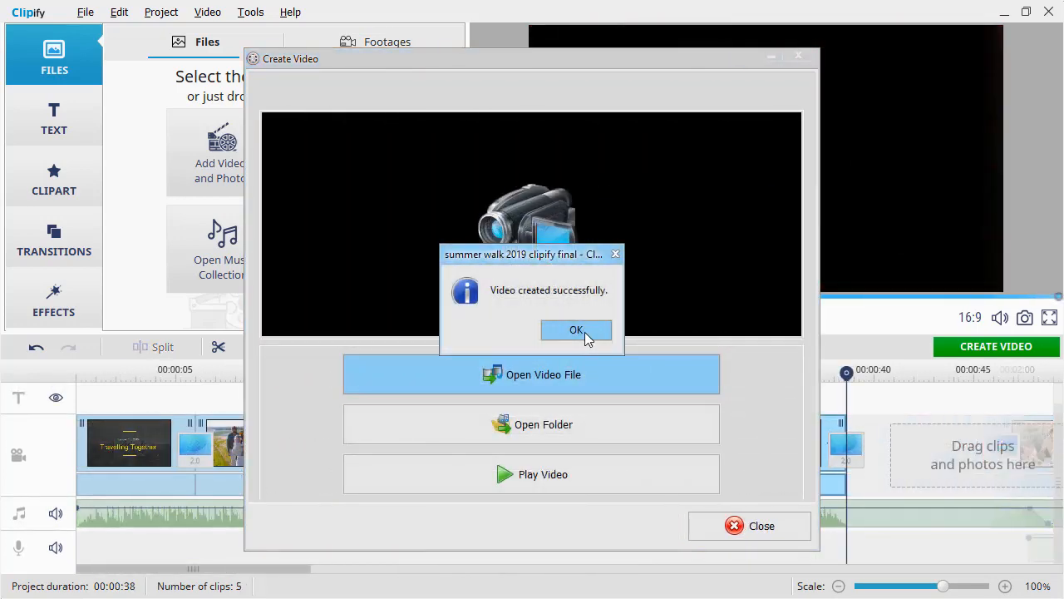
pyautogui.click(582, 330)
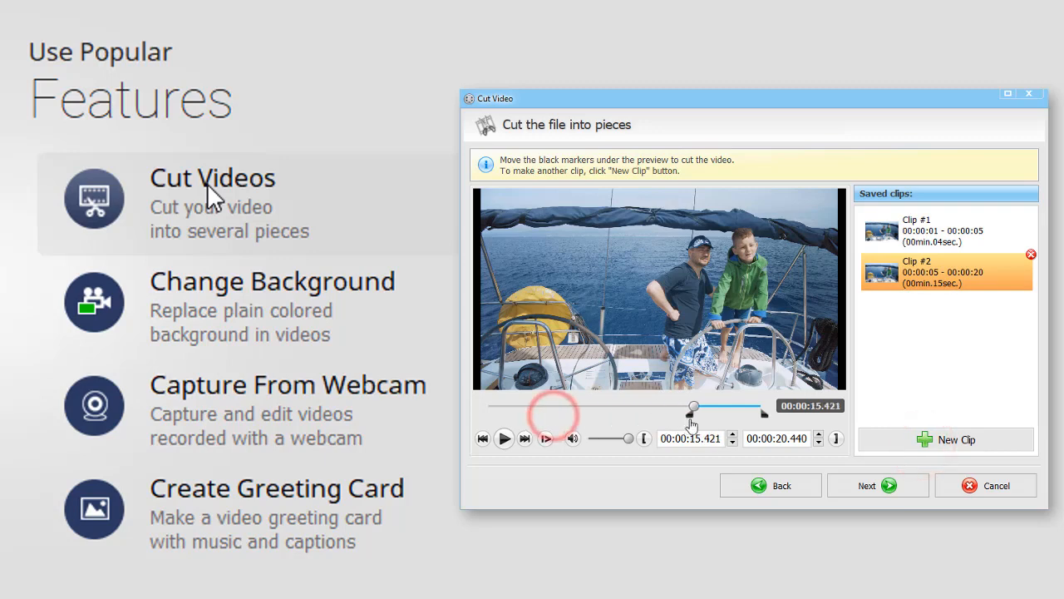
# Add another clip to the saved clips in the Cut Video tool
pyautogui.click(924, 440)
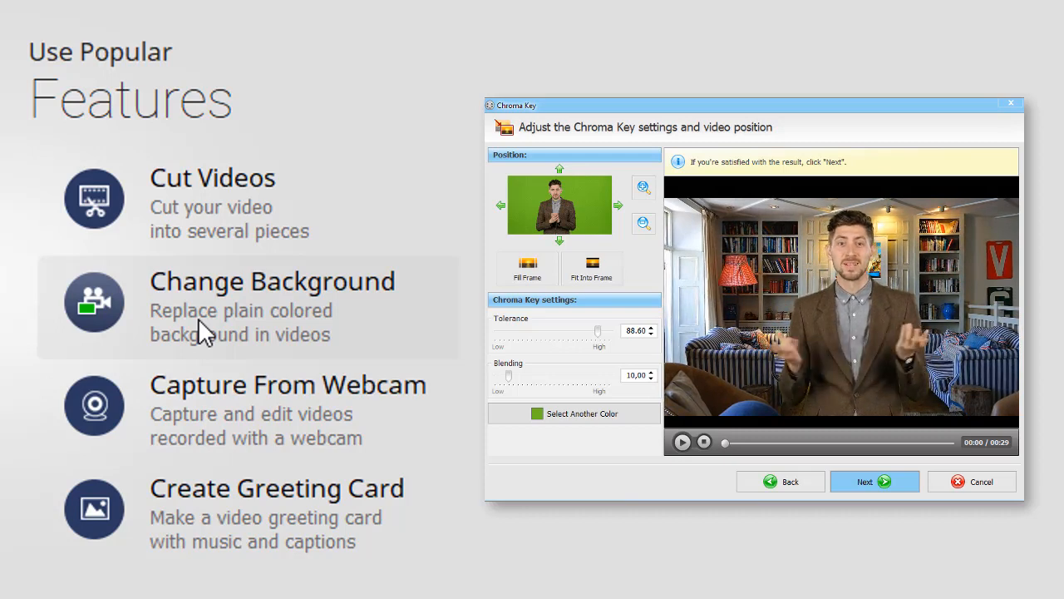
pyautogui.moveTo(192, 402)
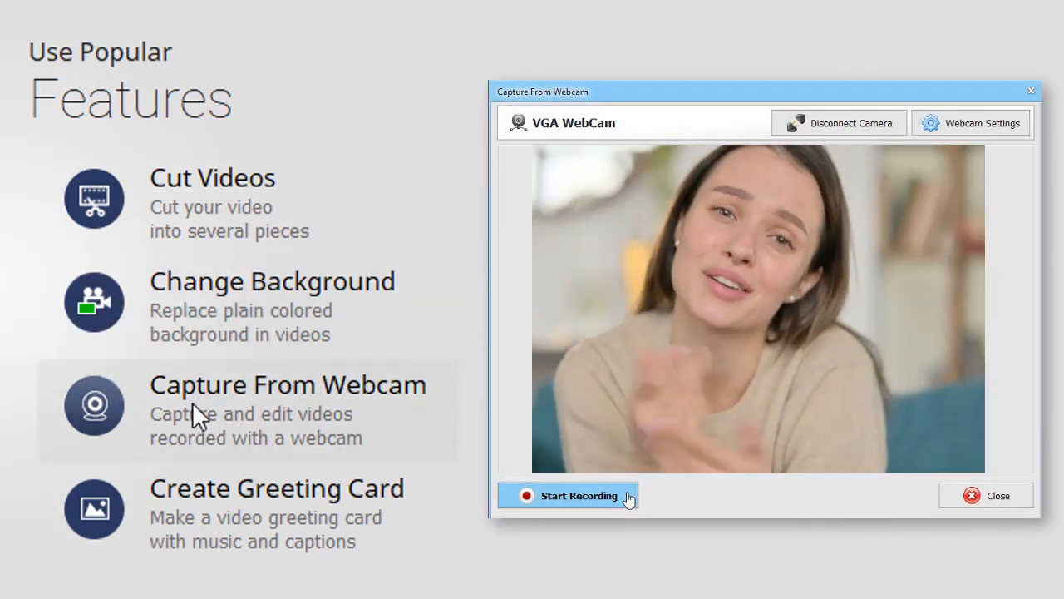
pyautogui.moveTo(194, 506)
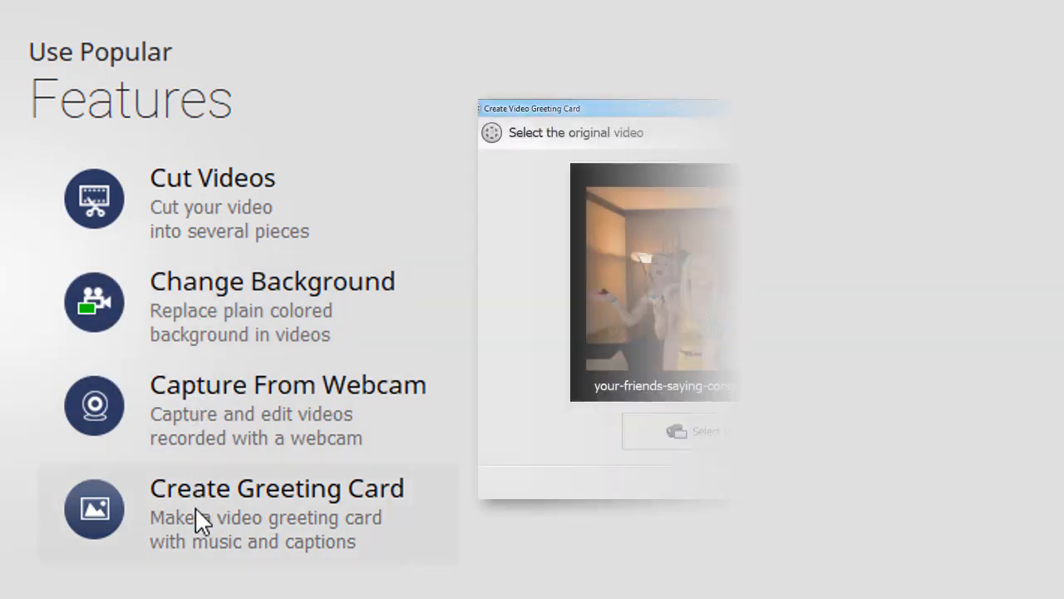